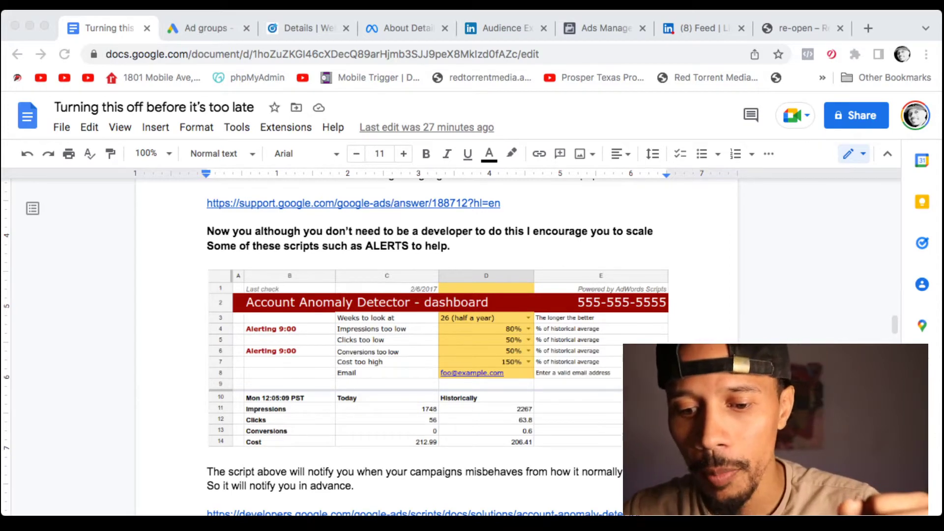
Step: Scroll the guide to the top of page 1 and review pages 1–2
click(524, 472)
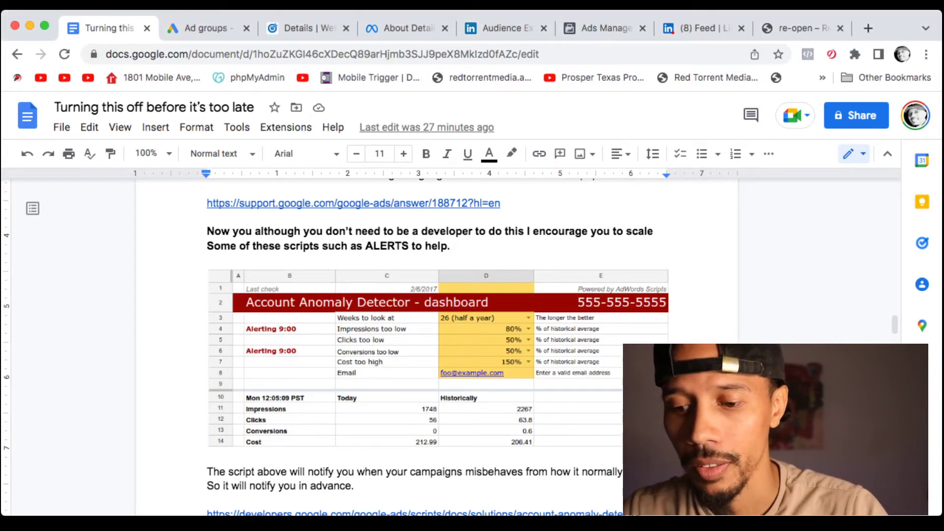
scroll(374, 345, up, 20)
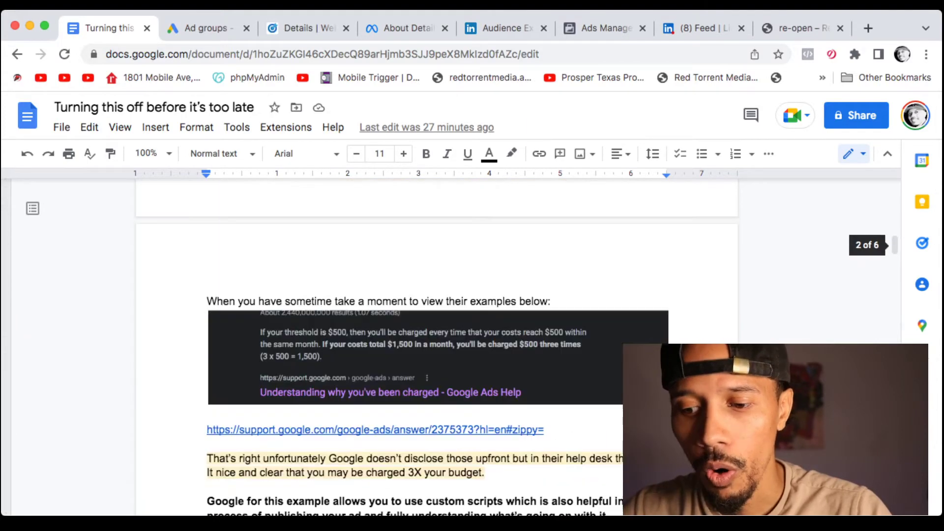
scroll(374, 345, up, 8)
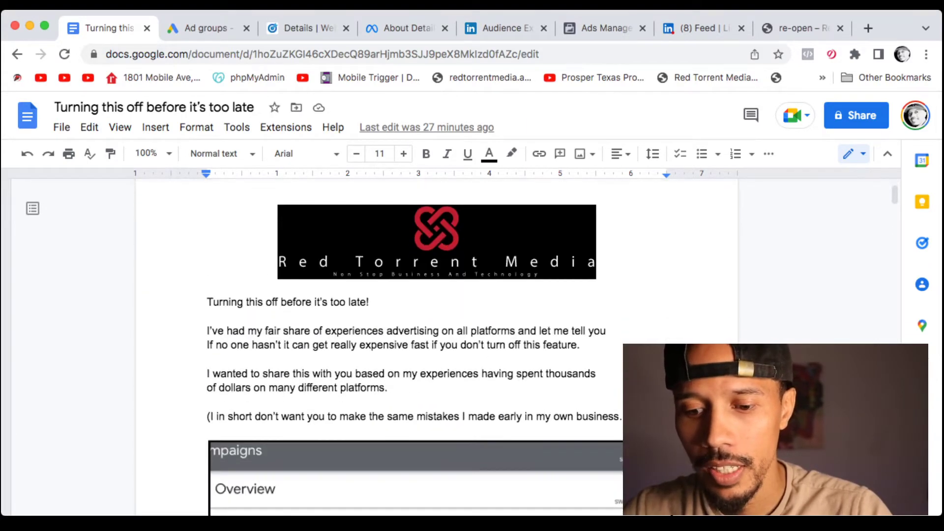
scroll(438, 344, down, 1)
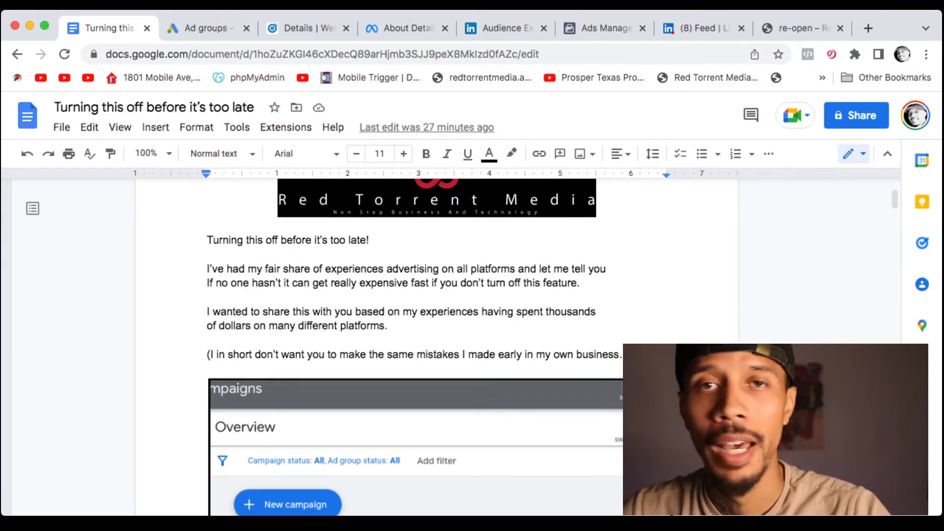
scroll(416, 344, down, 1)
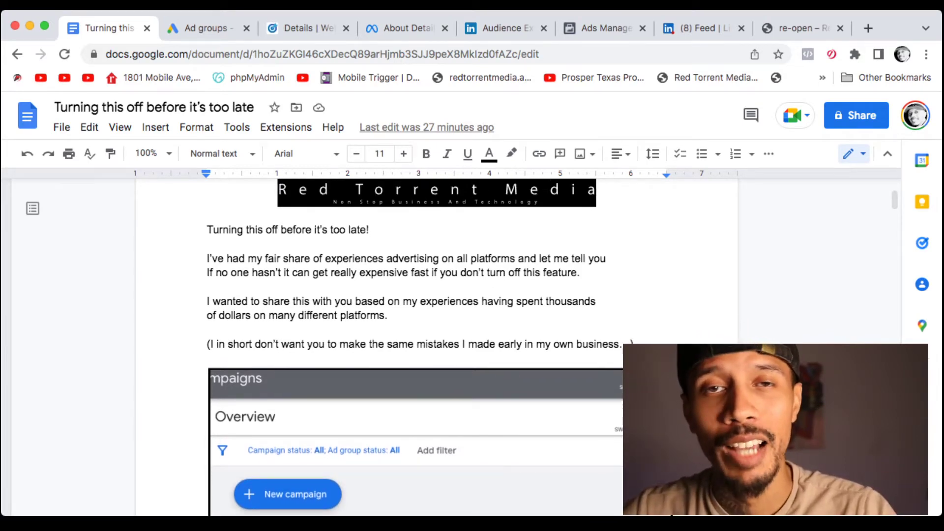
scroll(421, 345, down, 3)
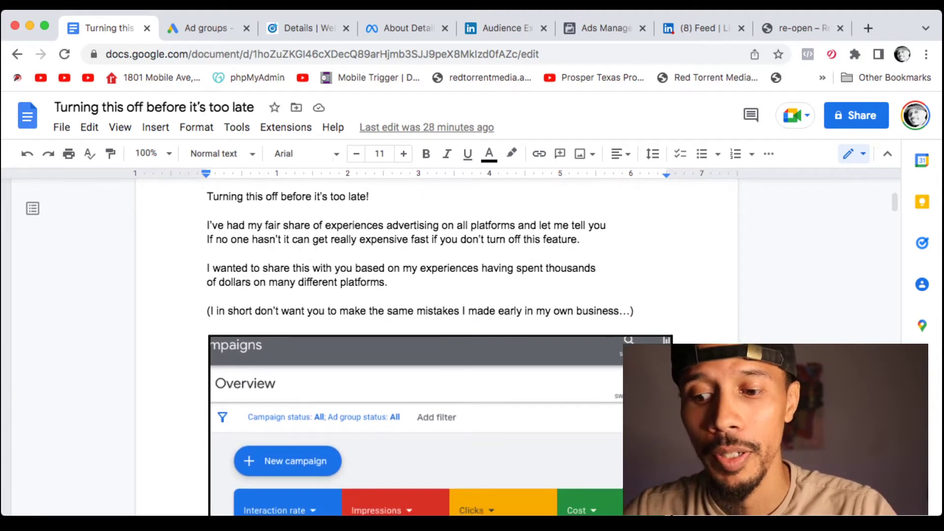
scroll(420, 345, up, 3)
scroll(421, 345, down, 4)
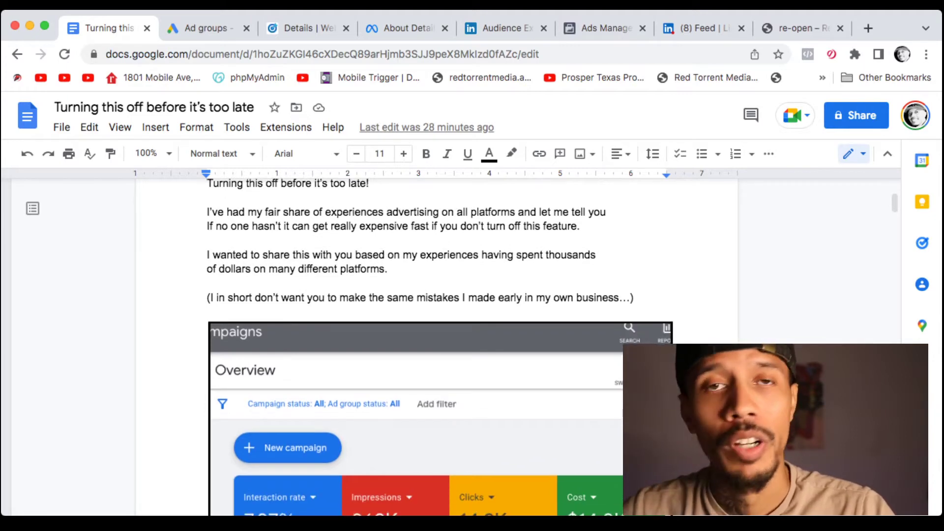
scroll(421, 344, up, 2)
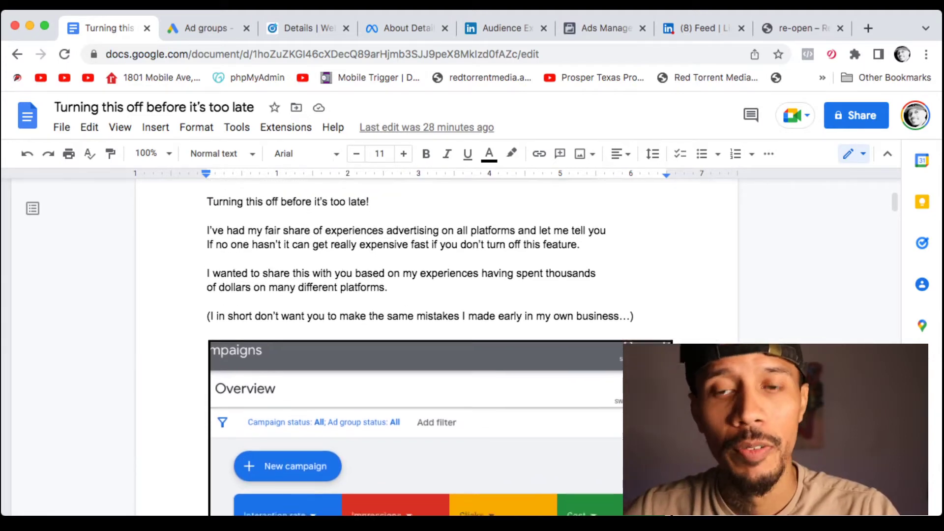
scroll(421, 345, down, 5)
scroll(421, 345, up, 1)
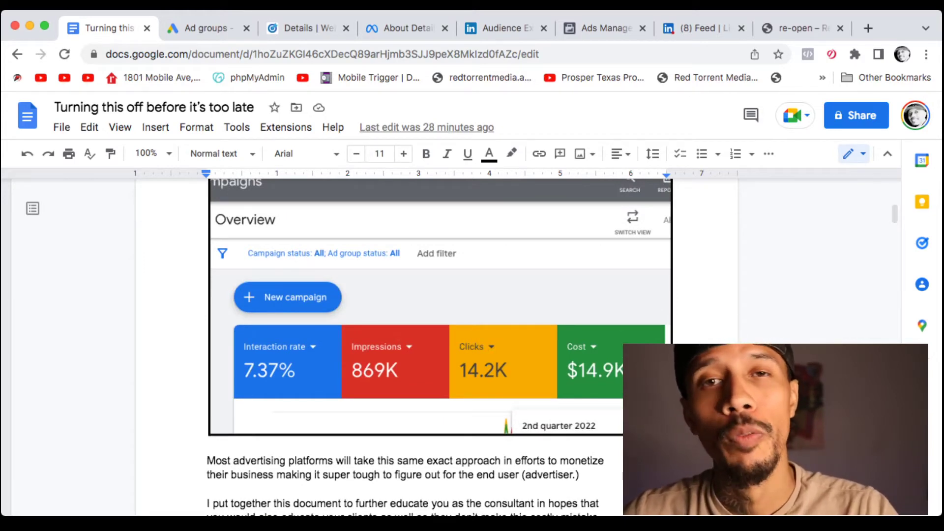
Step: Return to the Google Ads Overview screenshot with 869K impressions, 14.2K clicks and $14.9K cost
scroll(420, 344, down, 5)
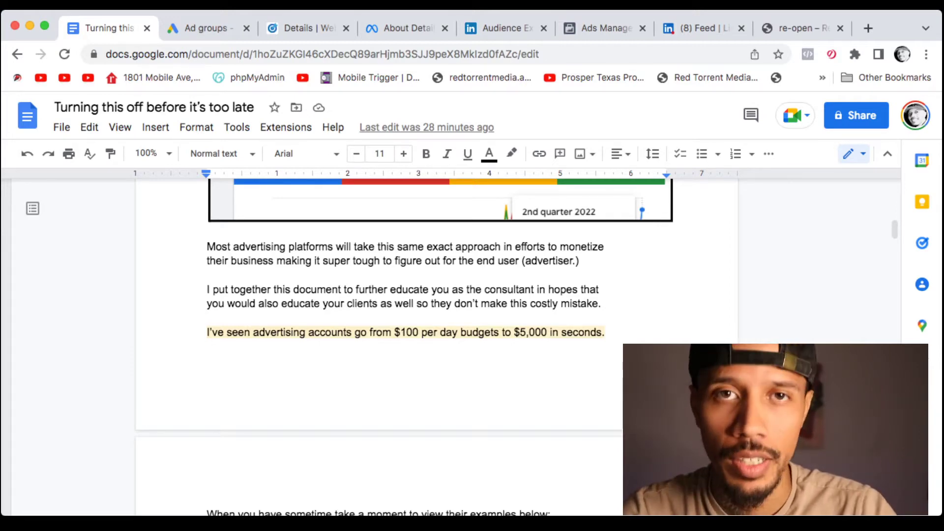
scroll(436, 344, down, 4)
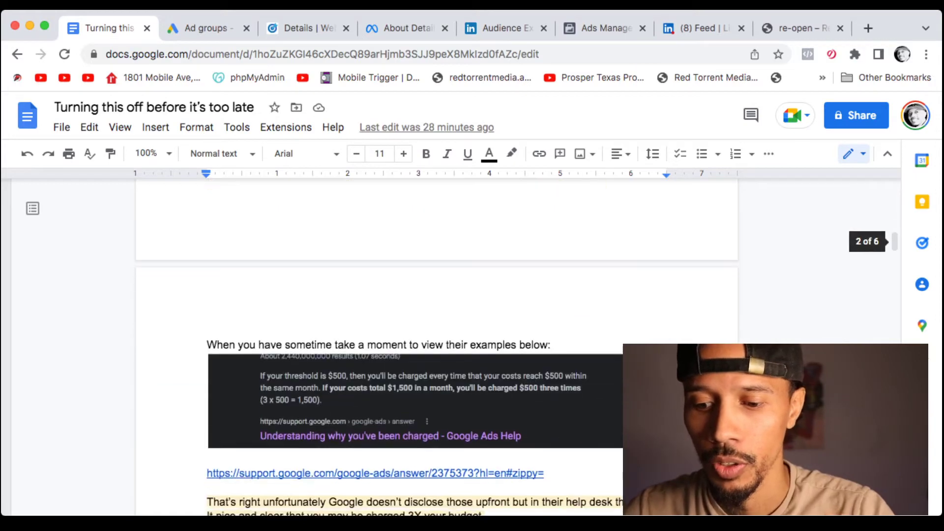
scroll(436, 369, down, 3)
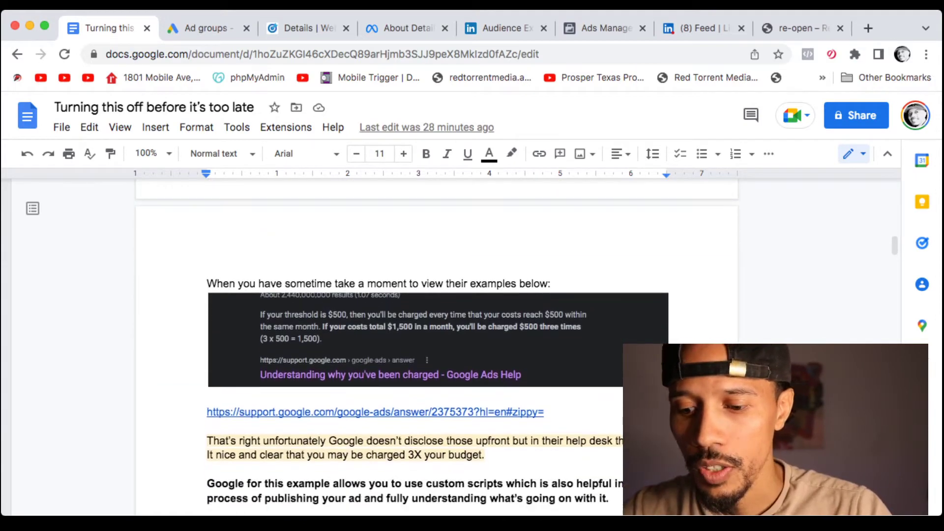
scroll(436, 344, down, 2)
scroll(436, 344, up, 10)
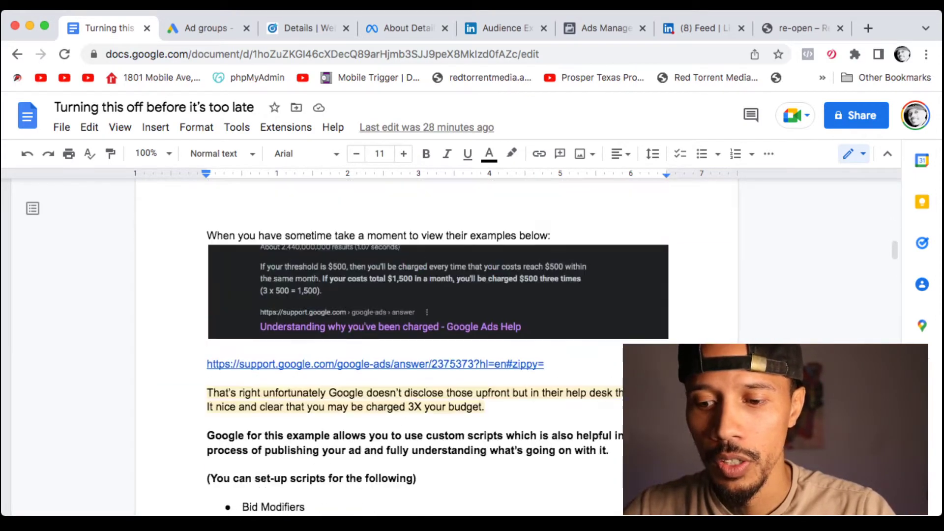
scroll(436, 345, up, 1)
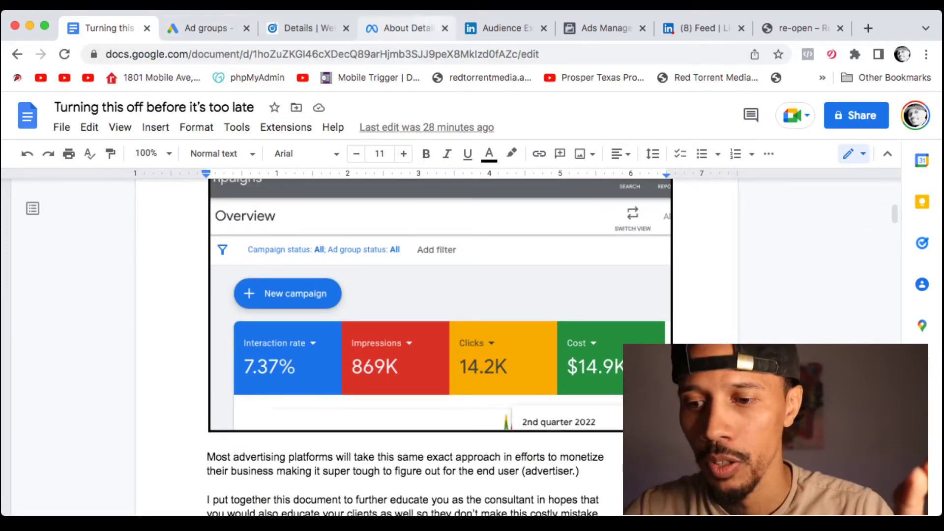
Step: Read through the Facebook help article's steps for targeting expansion
key(super+4)
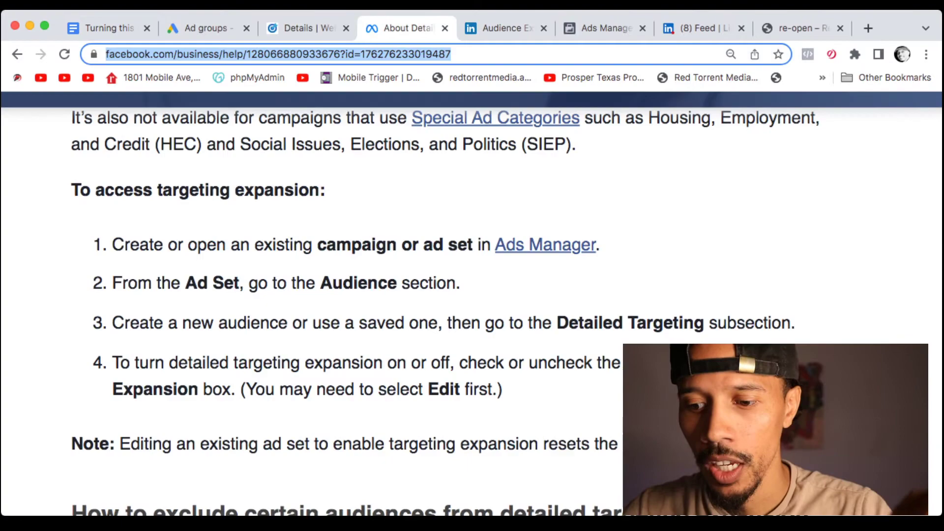
scroll(443, 345, up, 10)
scroll(442, 305, down, 5)
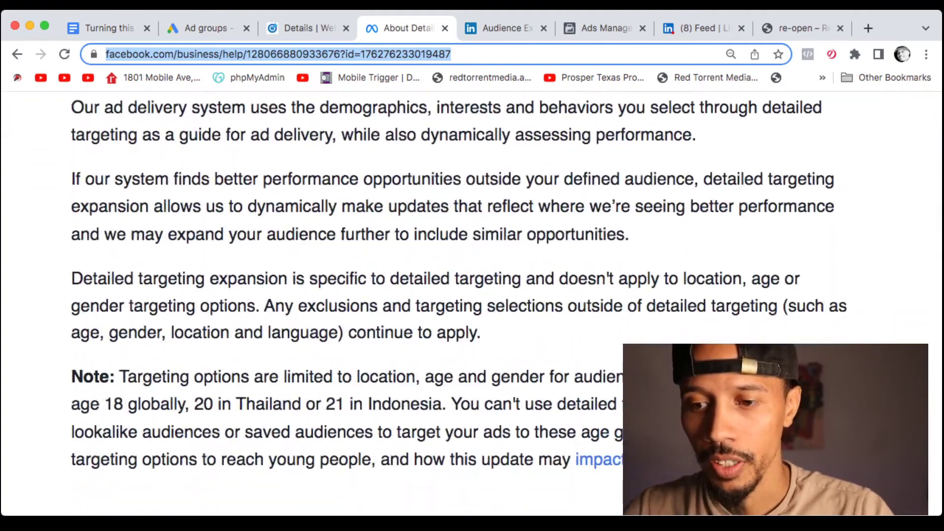
scroll(443, 296, down, 5)
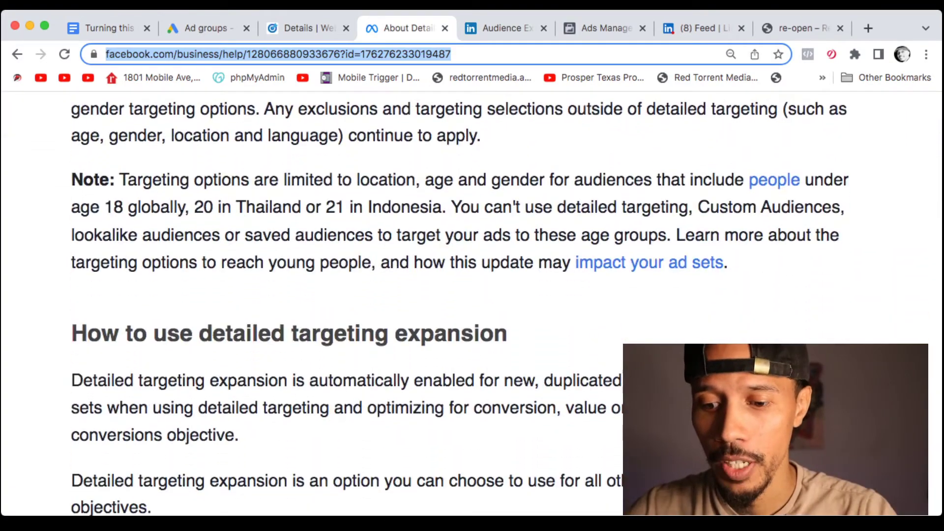
scroll(443, 295, up, 15)
scroll(443, 295, up, 10)
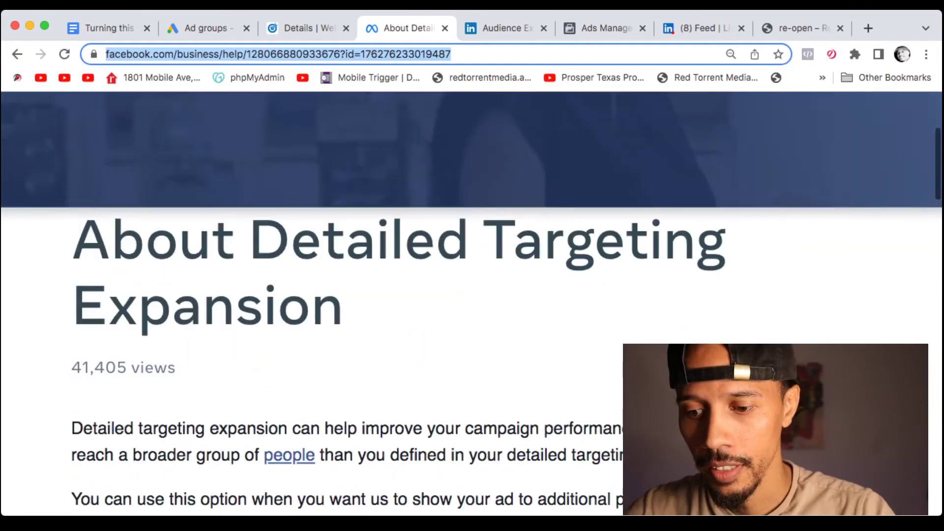
scroll(442, 295, down, 10)
scroll(442, 295, down, 20)
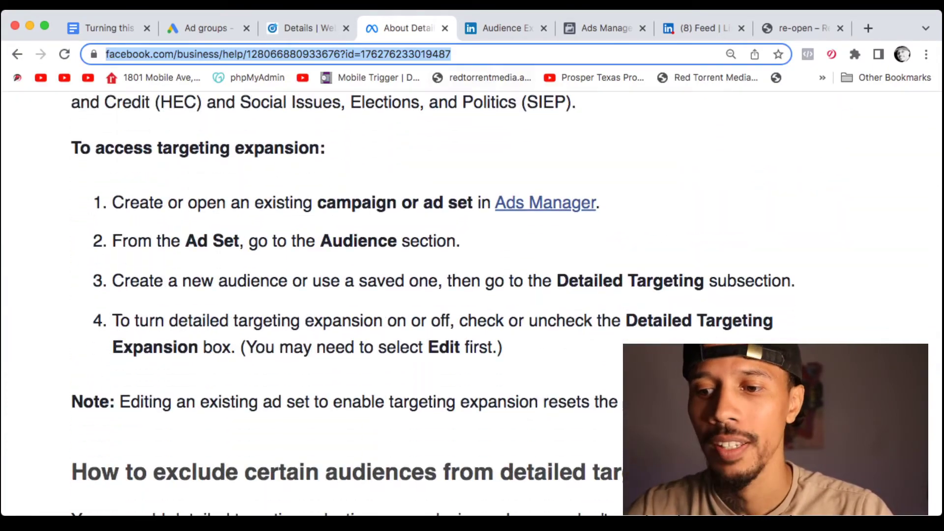
Step: Check the LinkedIn Audience Expansion article, then bring up the LinkedIn campaign setup page
key(ctrl+Tab)
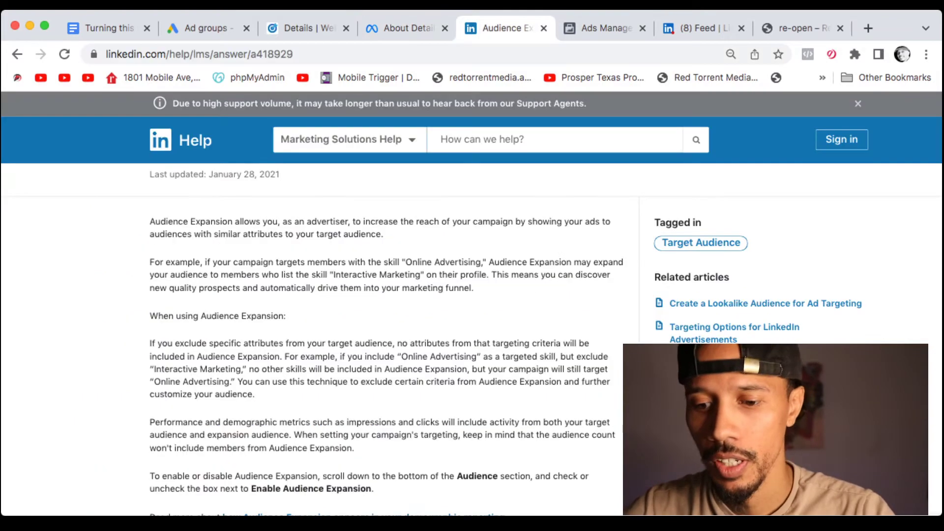
scroll(473, 305, down, 1)
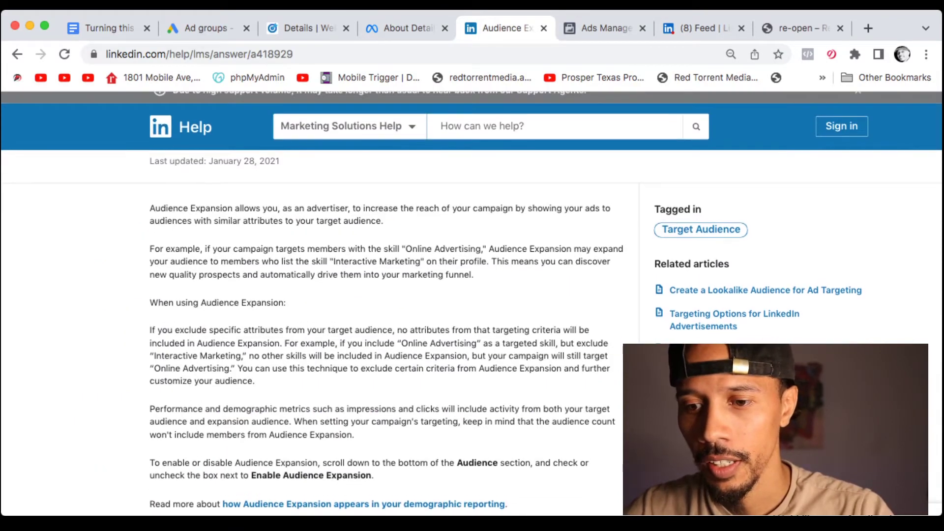
key(ctrl+shift+Tab)
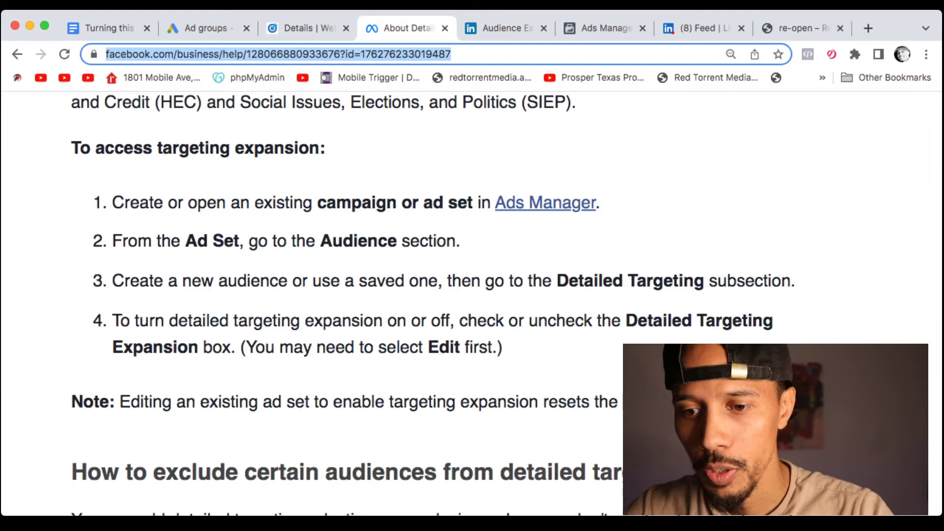
key(ctrl+shift+Tab)
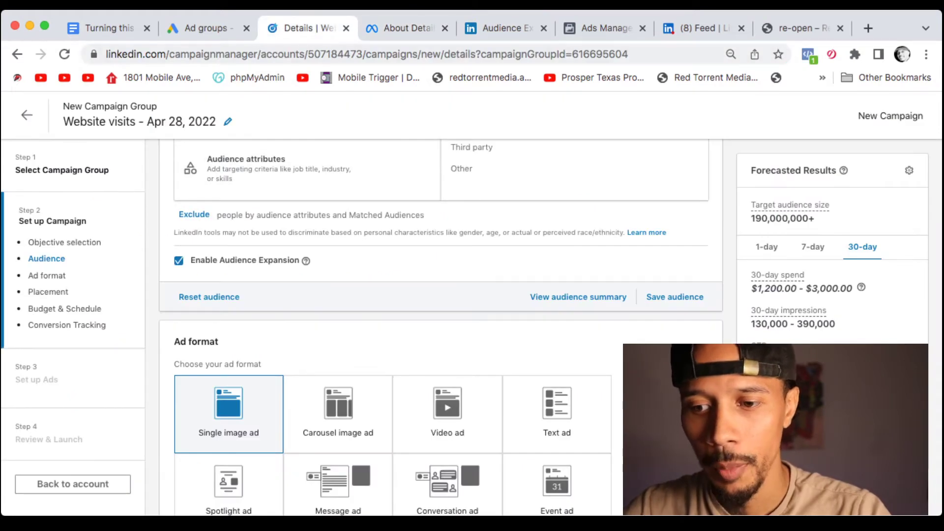
Step: Go to the Facebook 'About Detailed Targeting Expansion' article and its four on/off steps
key(ctrl+Tab)
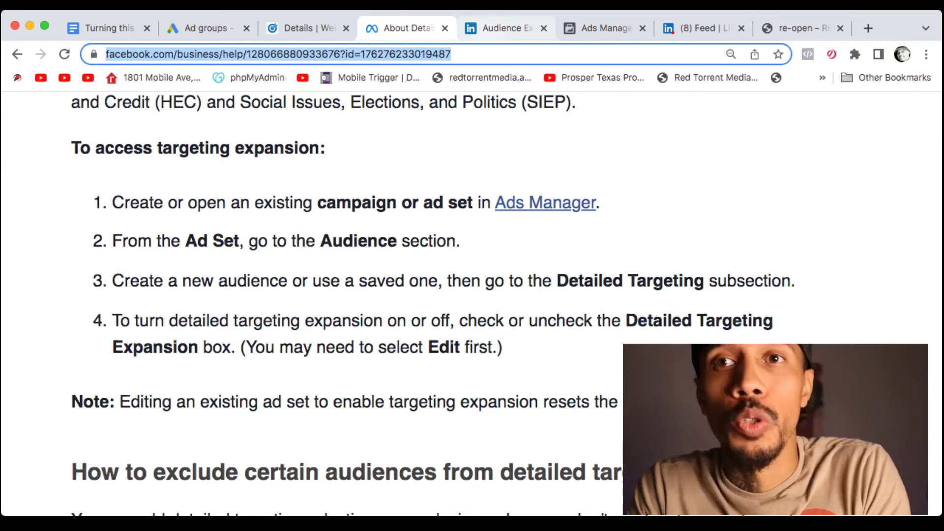
Step: Skim the LinkedIn and Facebook help articles, then bring up the Google Ads ad groups page
key(ctrl+Tab)
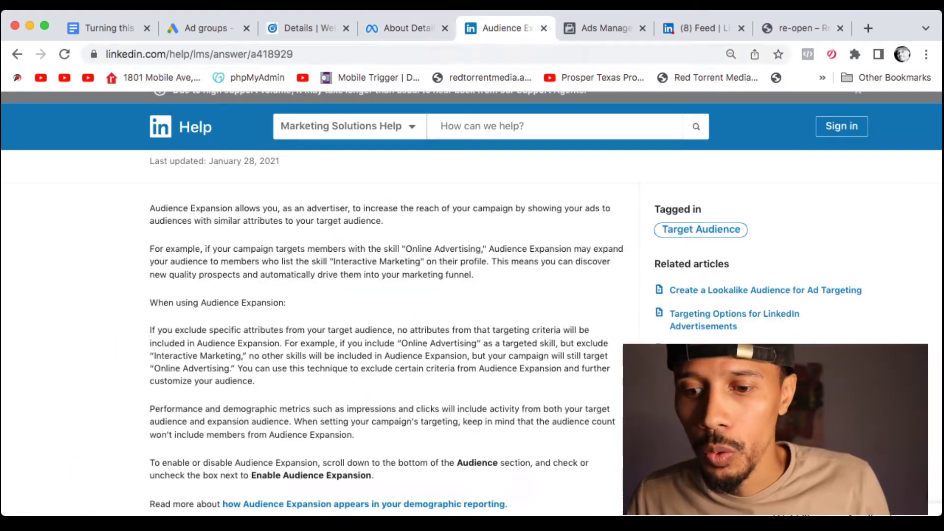
scroll(473, 301, down, 2)
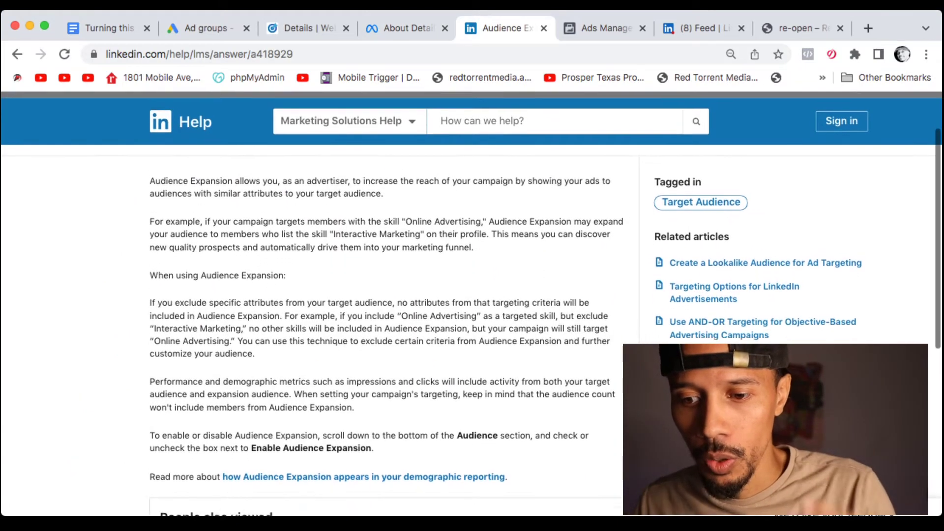
scroll(473, 304, up, 3)
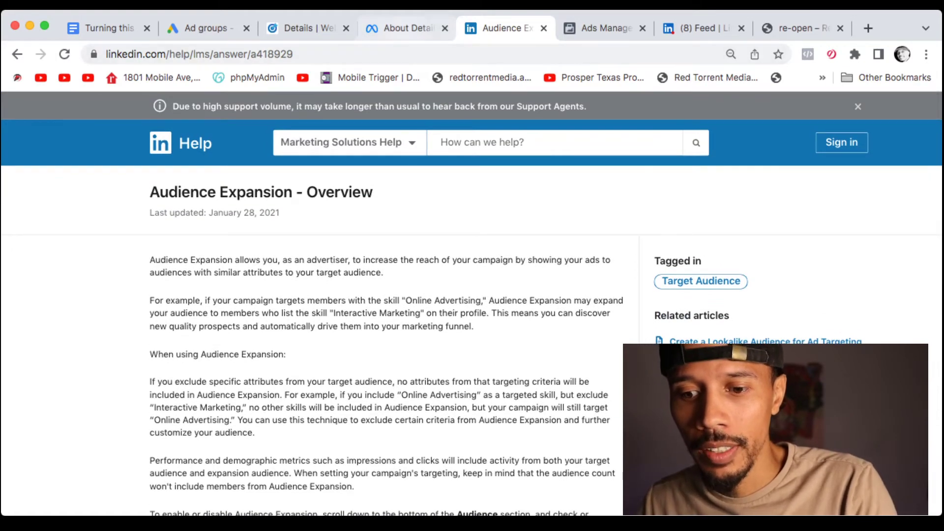
key(ctrl+shift+Tab)
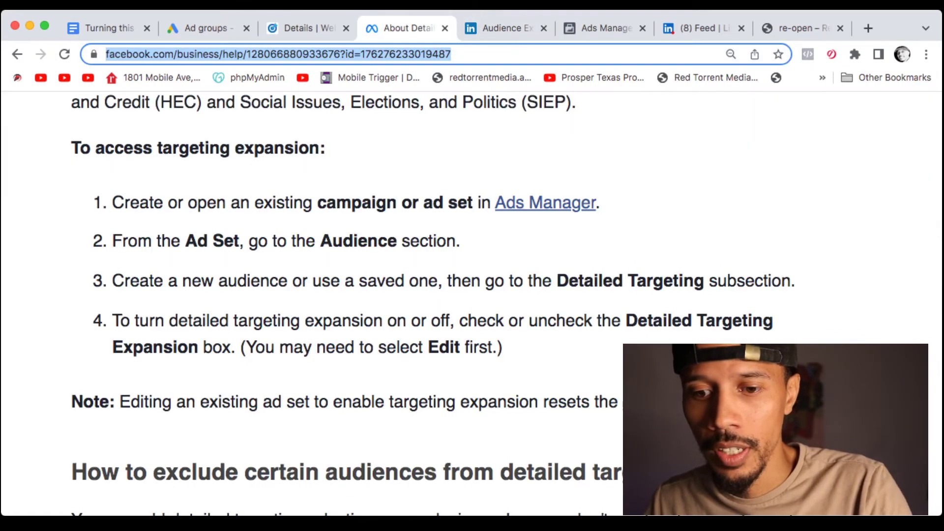
scroll(446, 292, up, 3)
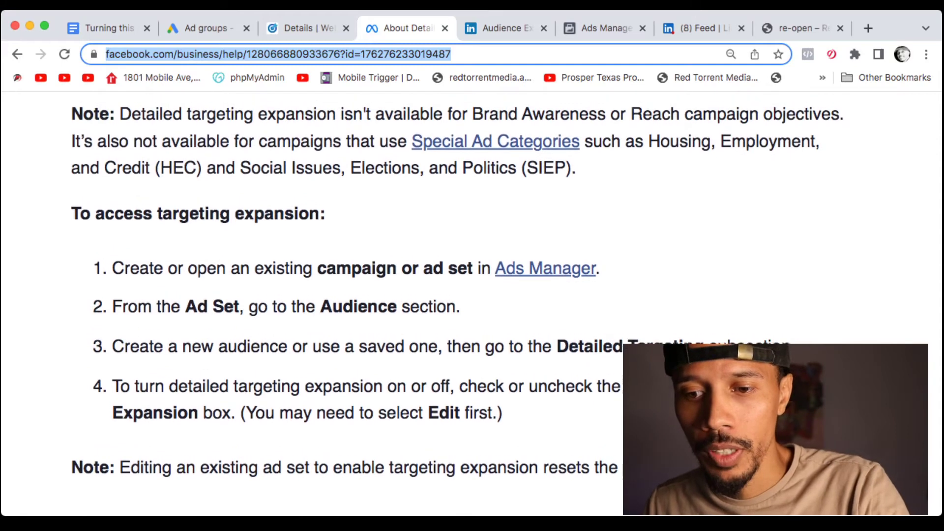
scroll(446, 292, up, 1)
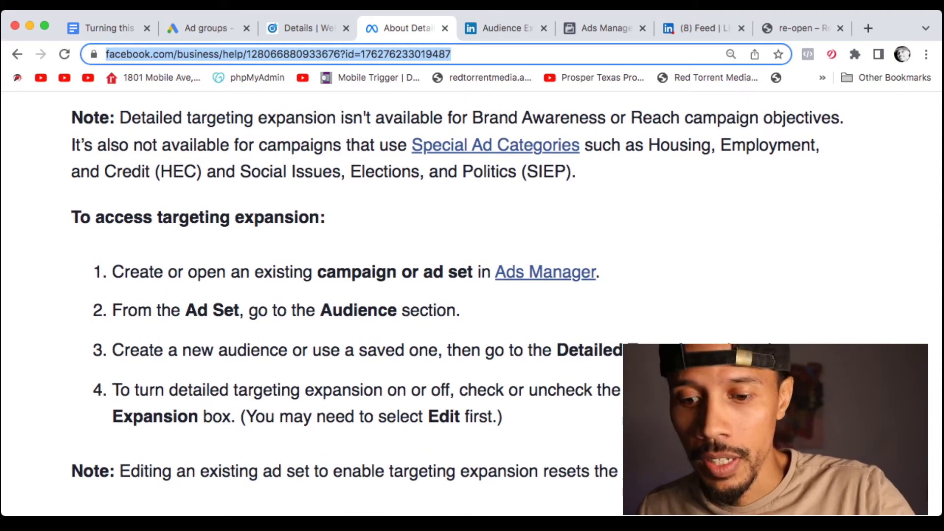
key(ctrl+shift+Tab)
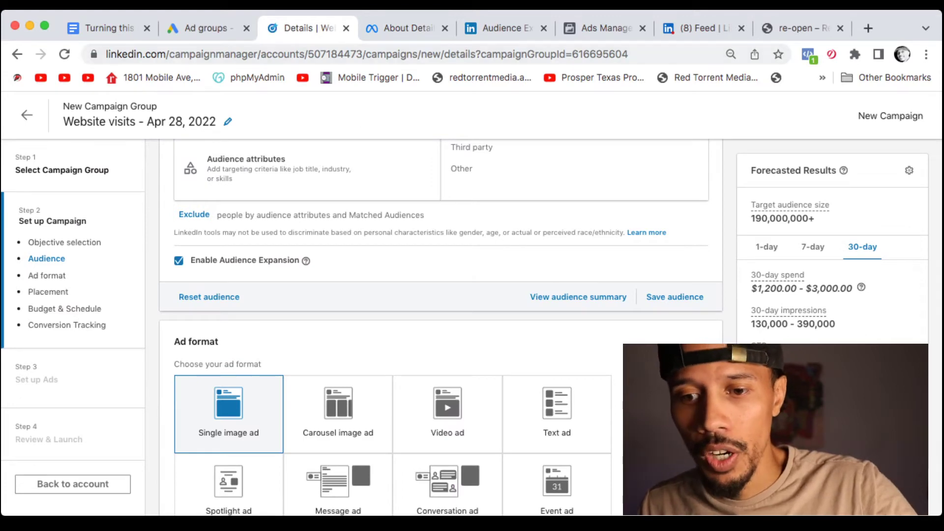
key(ctrl+shift+Tab)
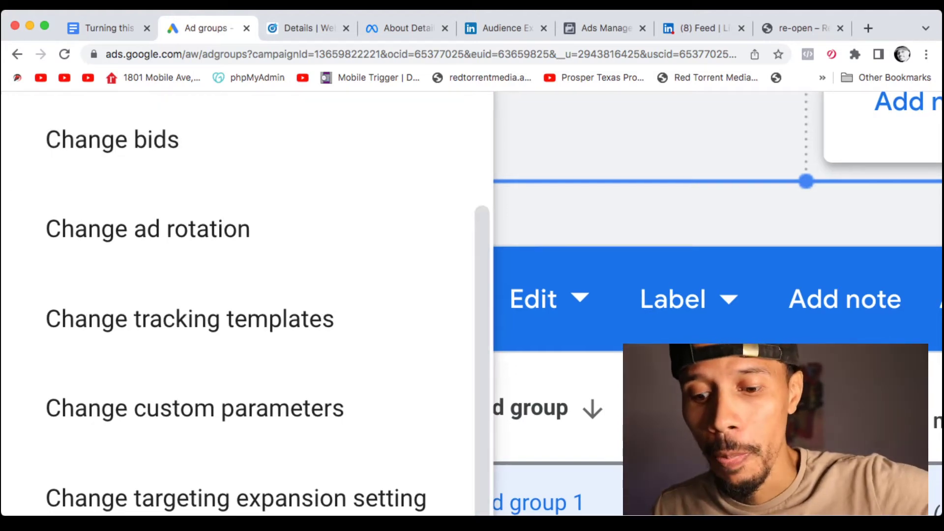
Step: Look over the Google Ads edit options, then go to the Facebook ad set editor
scroll(236, 443, down, 1)
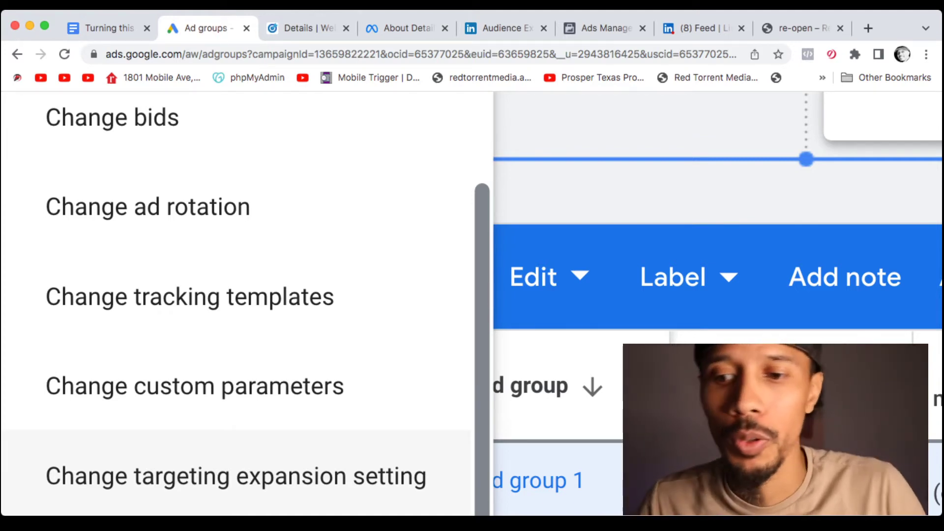
scroll(148, 207, up, 1)
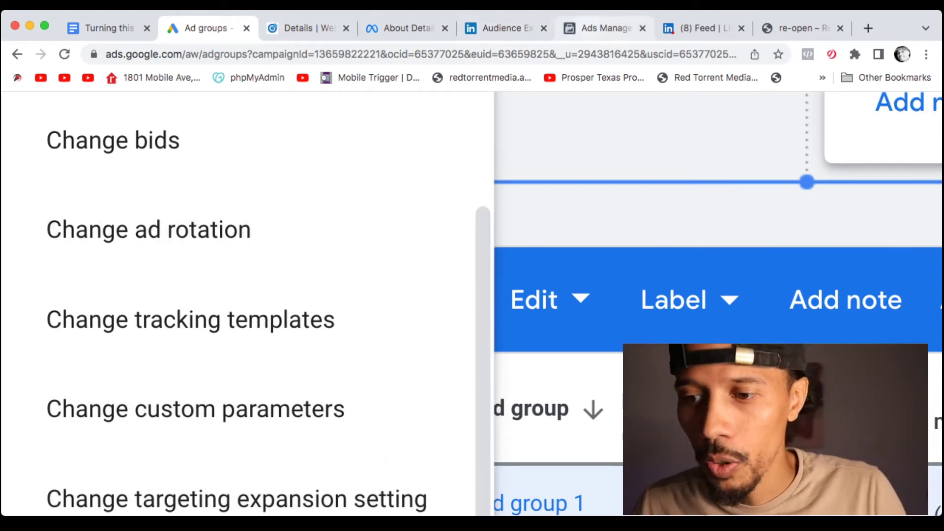
click(607, 29)
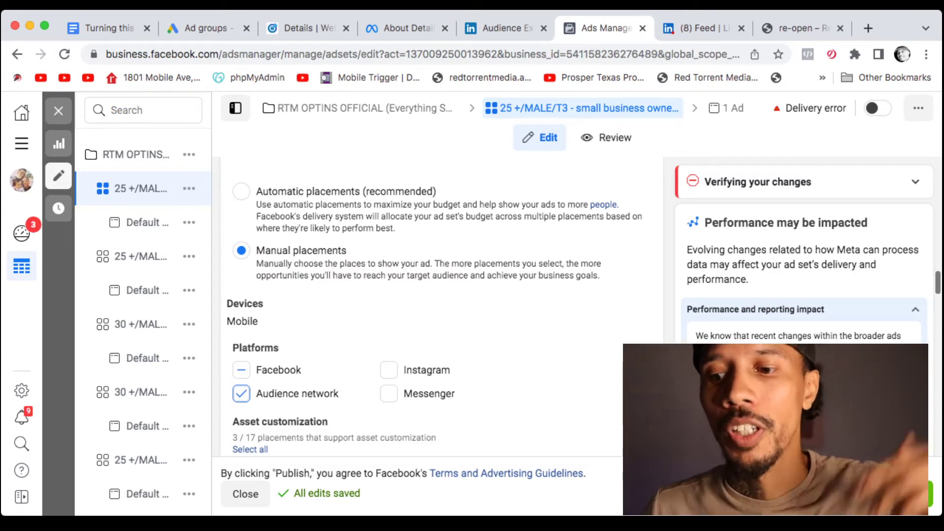
Step: Cycle through the open tabs, ending on the LinkedIn campaign setup with audience expansion enabled
key(ctrl+shift+Tab)
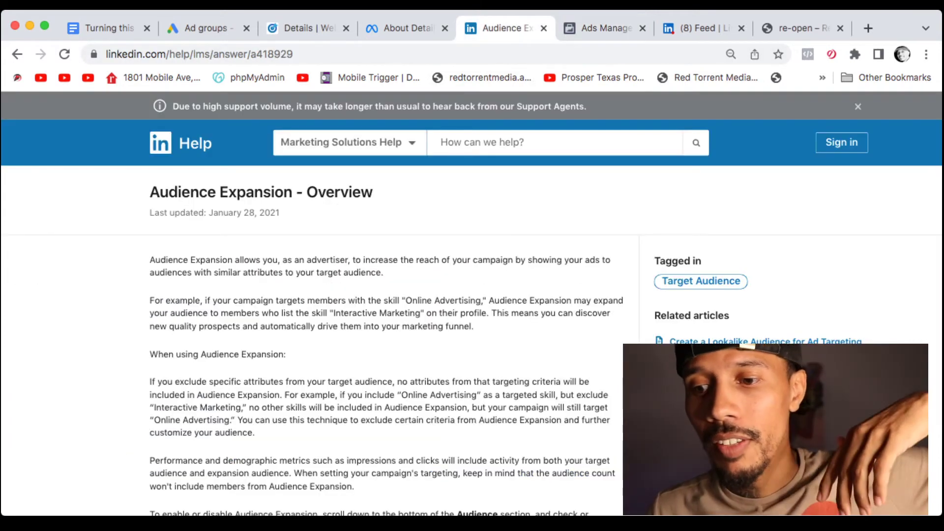
key(ctrl+shift+Tab)
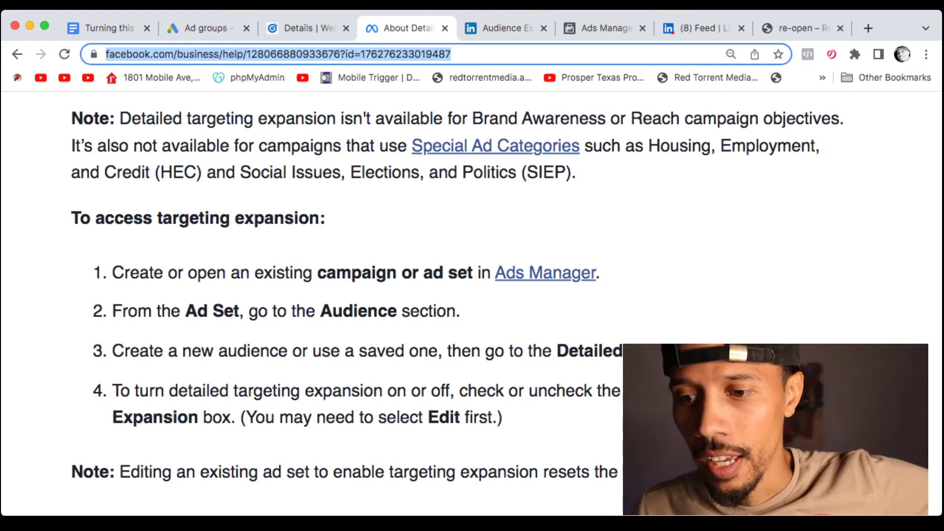
key(ctrl+Tab)
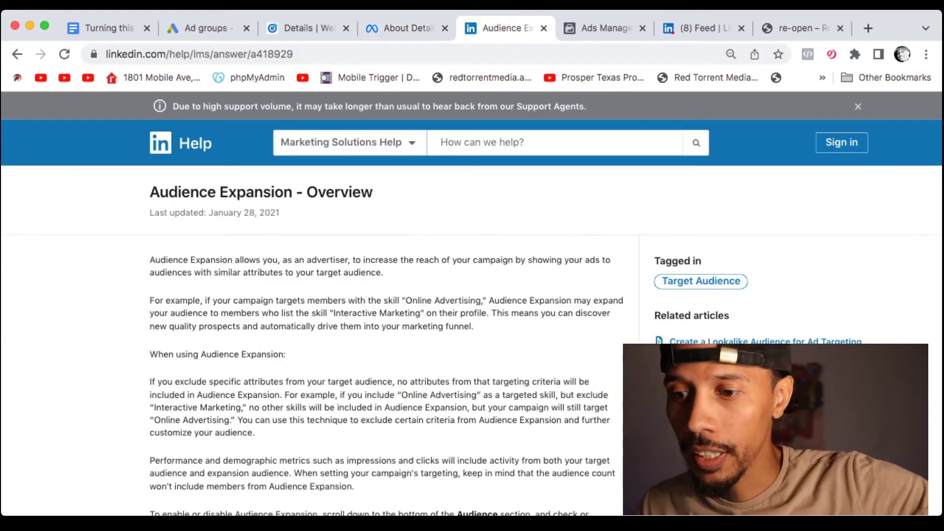
key(ctrl+Tab)
key(ctrl+Tab)
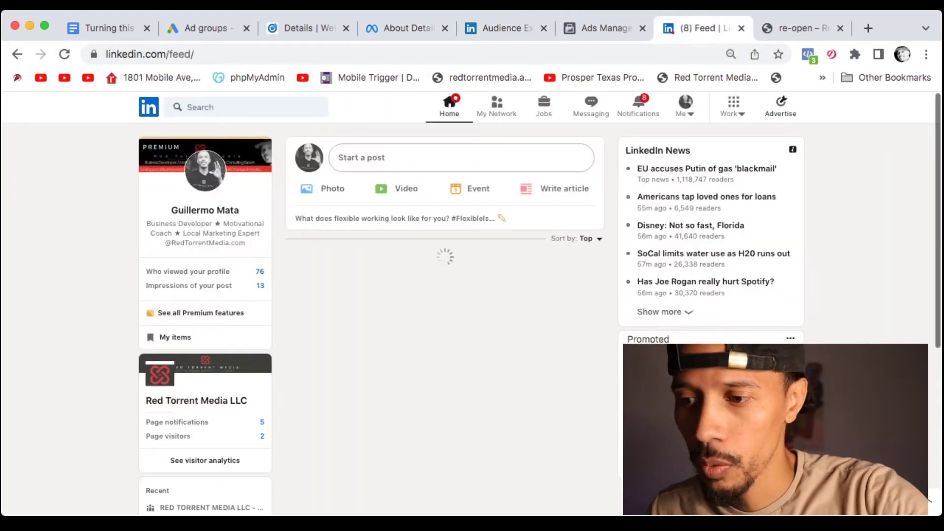
key(ctrl+Tab)
key(ctrl+2)
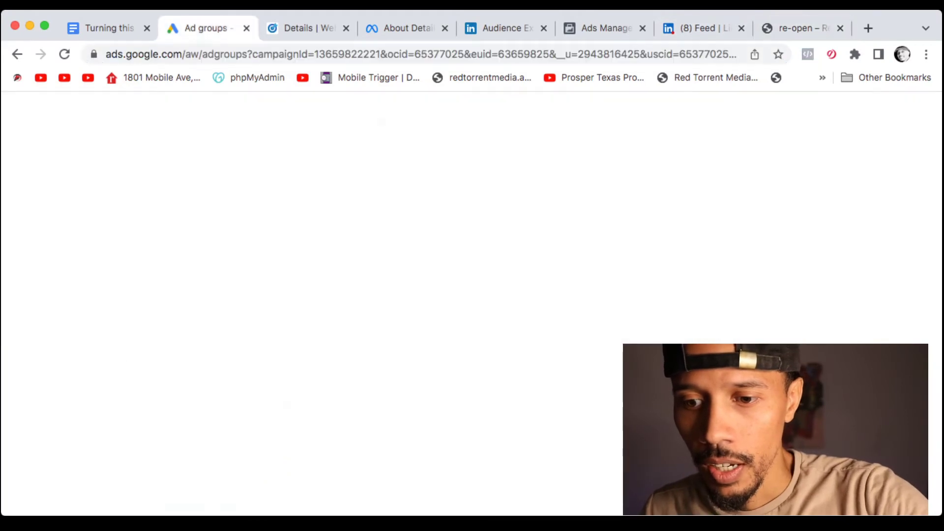
key(ctrl+Tab)
key(ctrl+Tab)
key(ctrl+Tab)
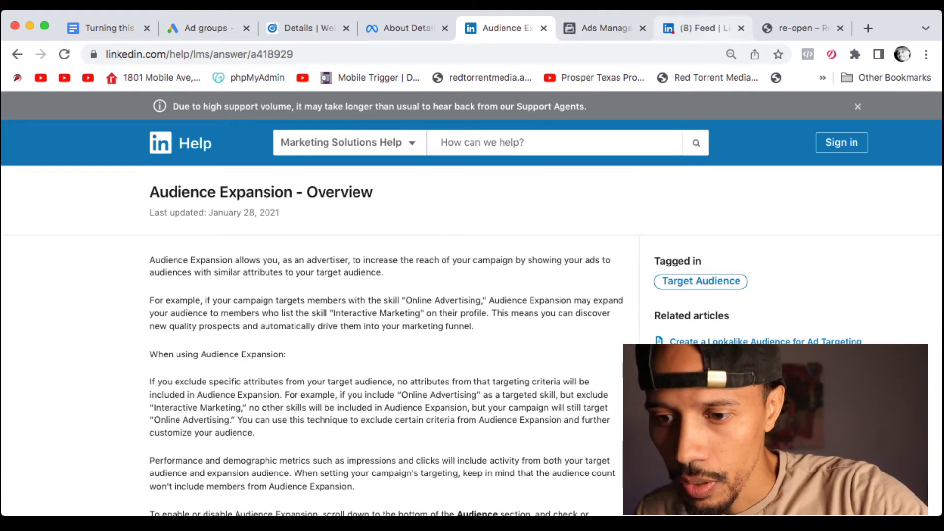
click(407, 28)
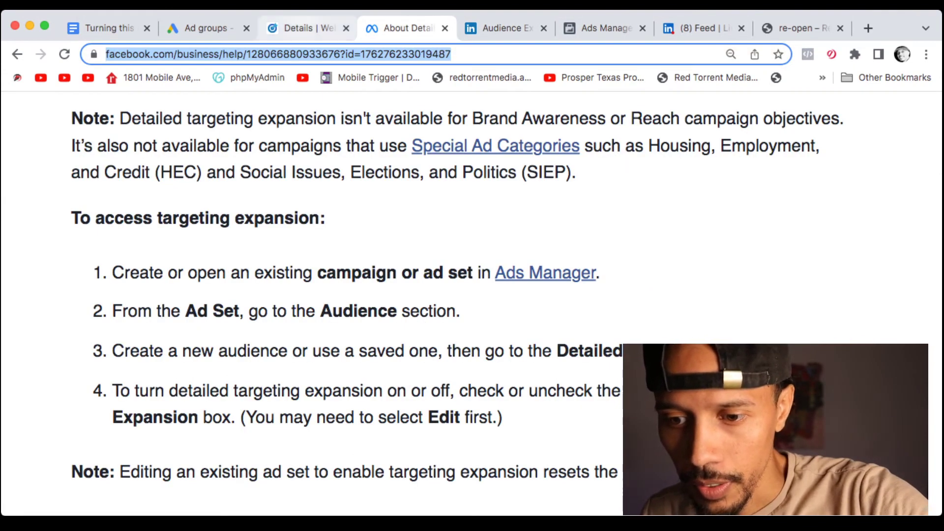
click(298, 28)
scroll(441, 328, down, 2)
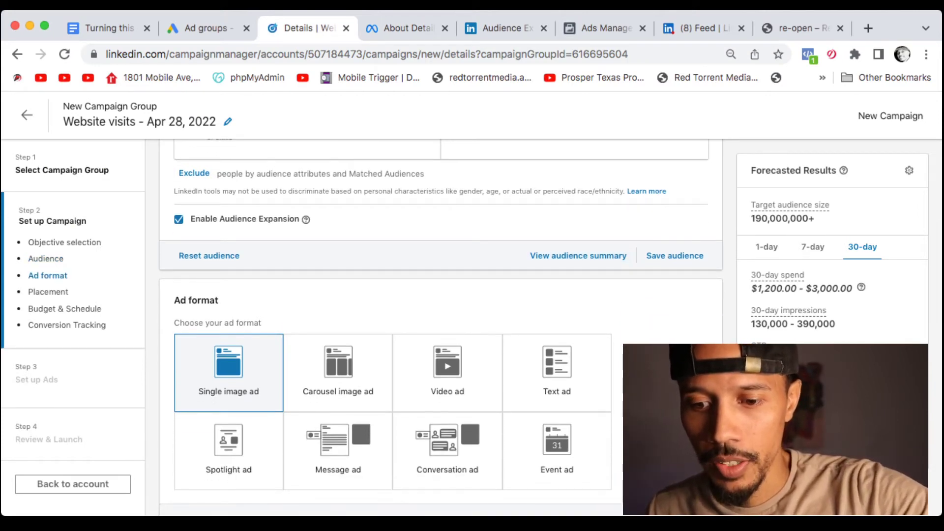
Step: Scroll back up to the Audience section of the LinkedIn campaign setup
scroll(441, 327, up, 5)
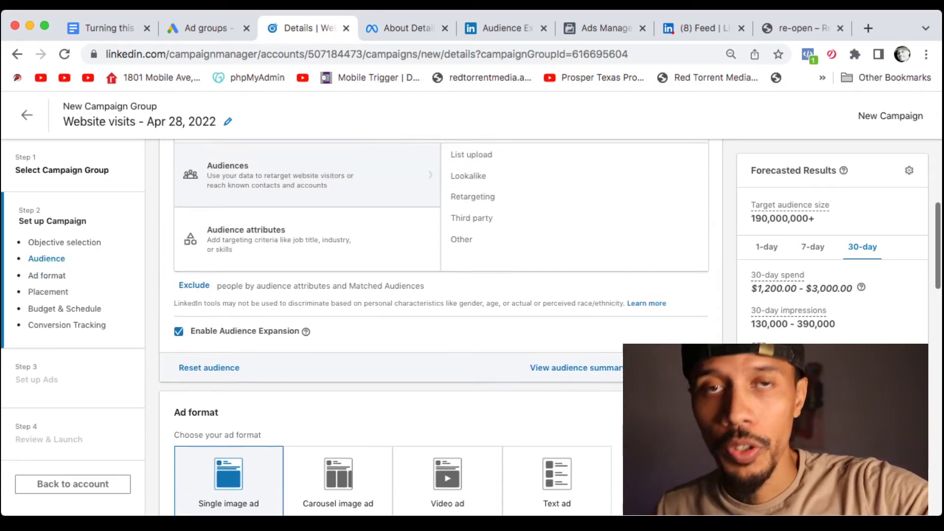
scroll(440, 328, up, 1)
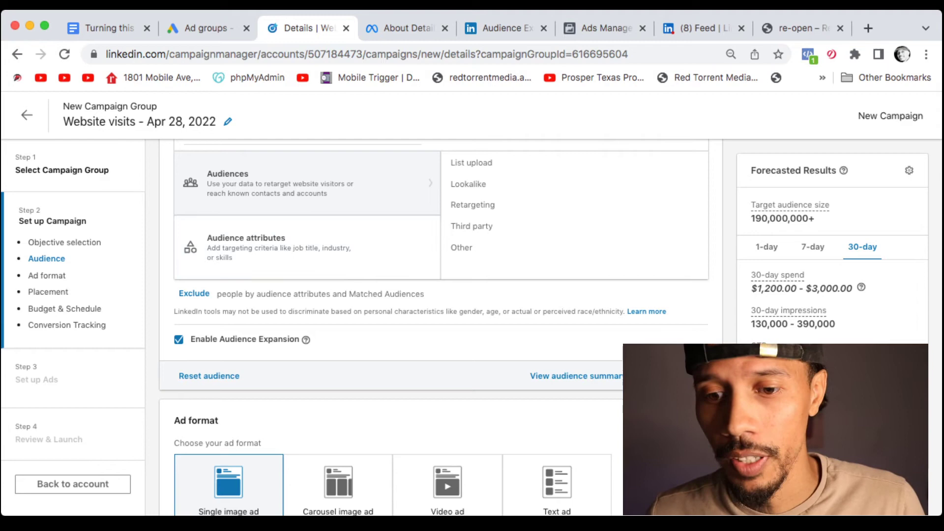
Step: Return to the Google Doc guide and scroll through its opening sections
click(109, 28)
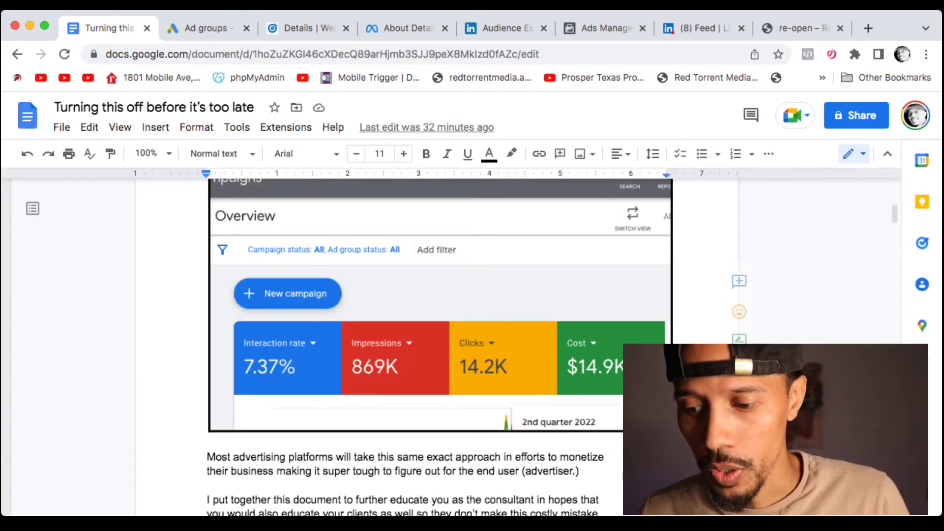
scroll(374, 345, down, 15)
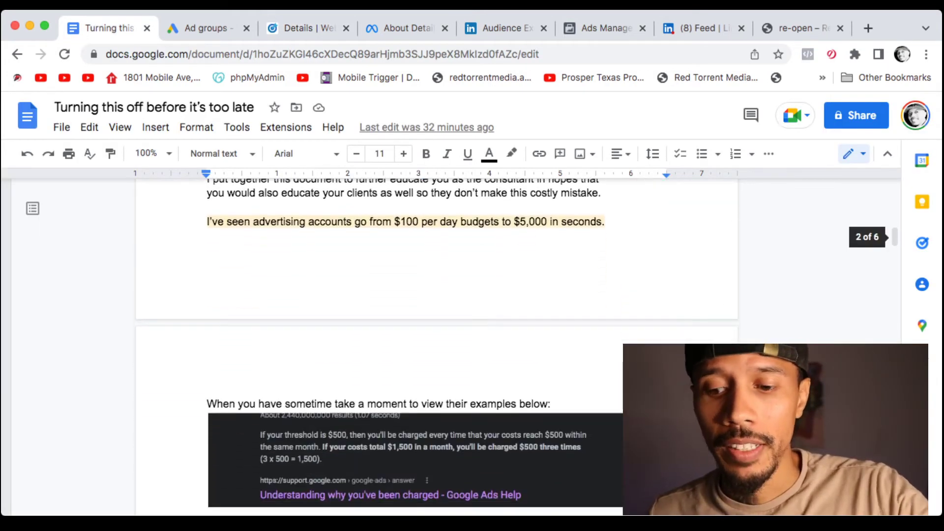
scroll(374, 344, down, 3)
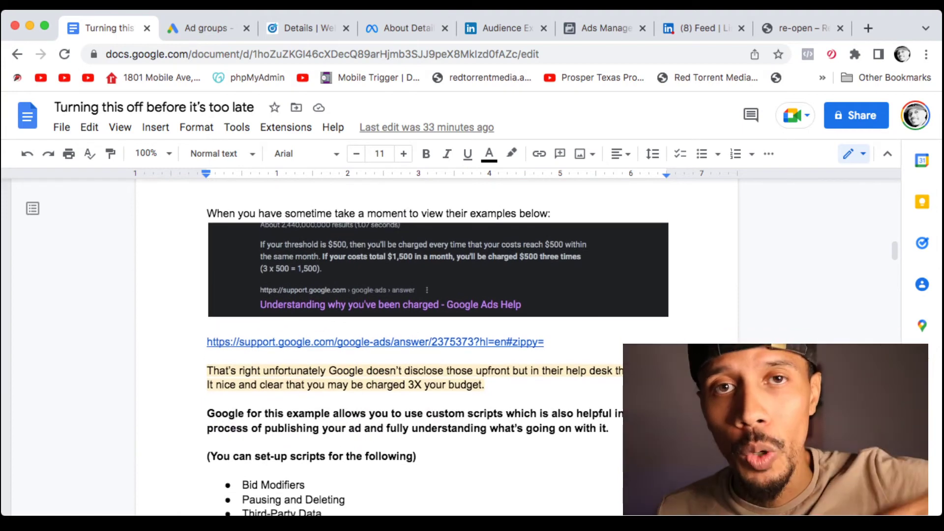
scroll(438, 345, up, 1)
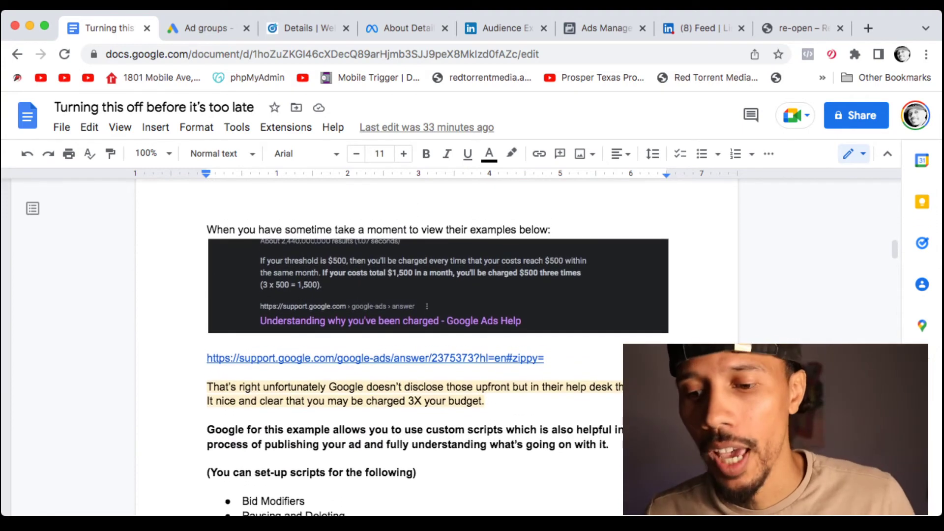
scroll(438, 344, down, 3)
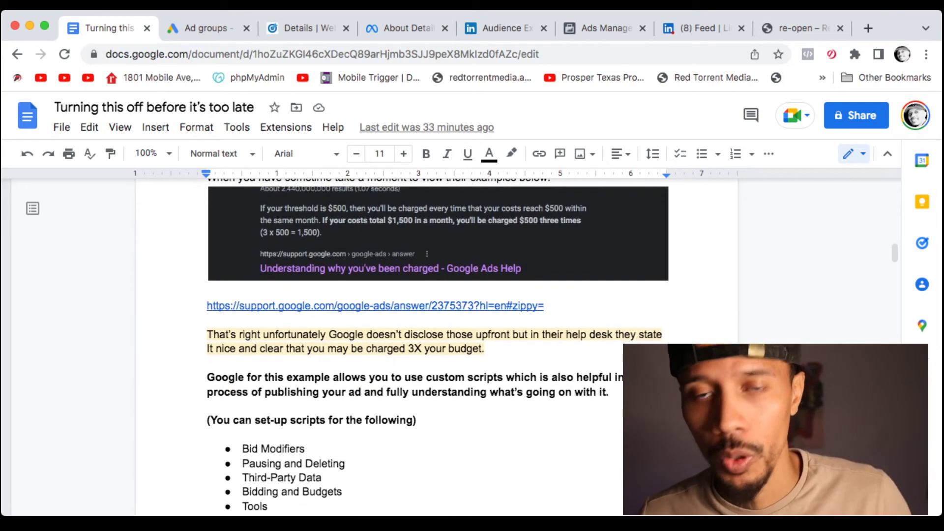
scroll(438, 345, up, 2)
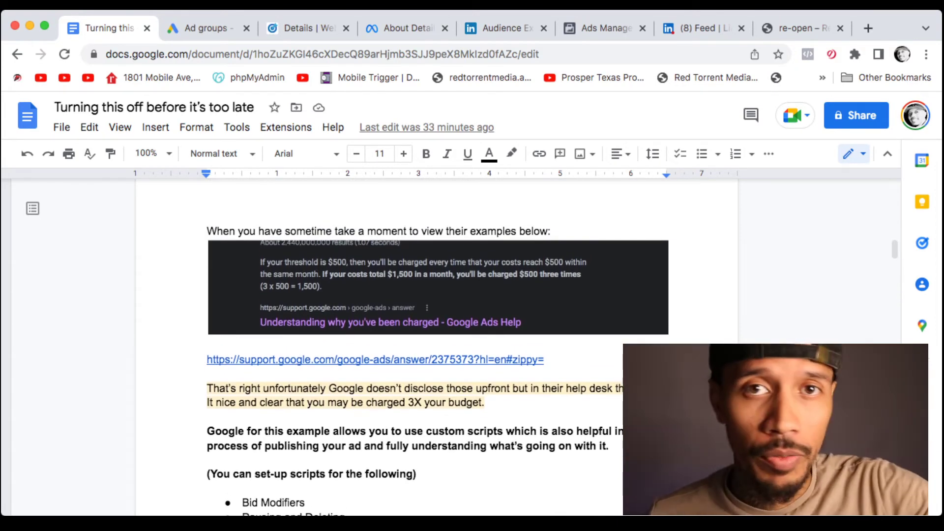
scroll(437, 345, down, 5)
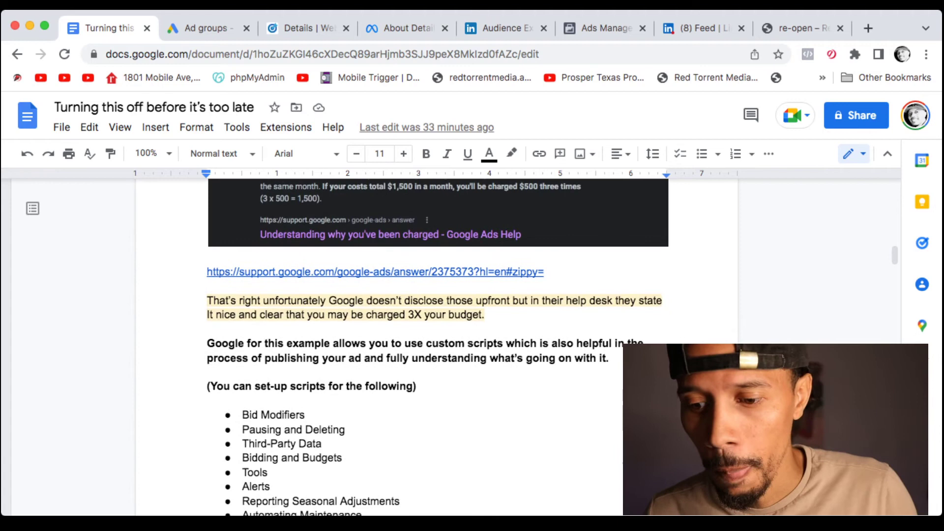
scroll(438, 344, down, 8)
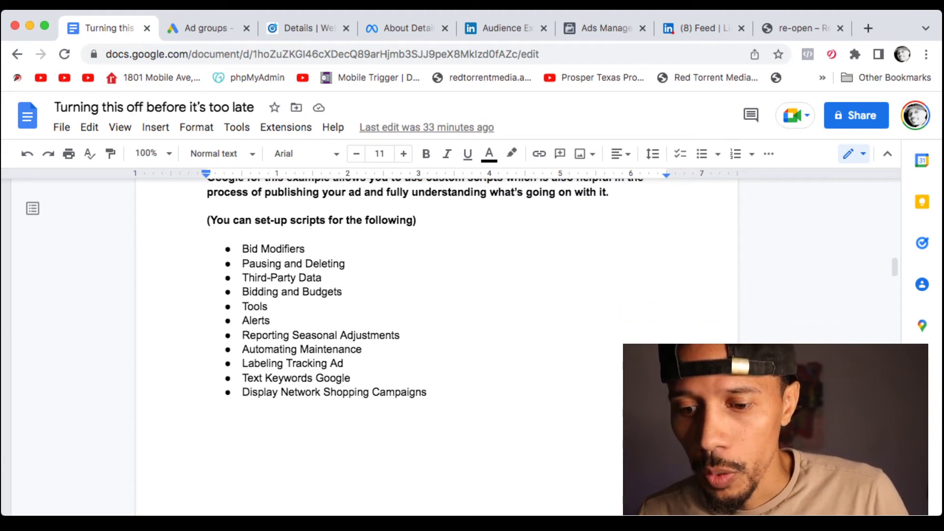
scroll(437, 345, down, 1)
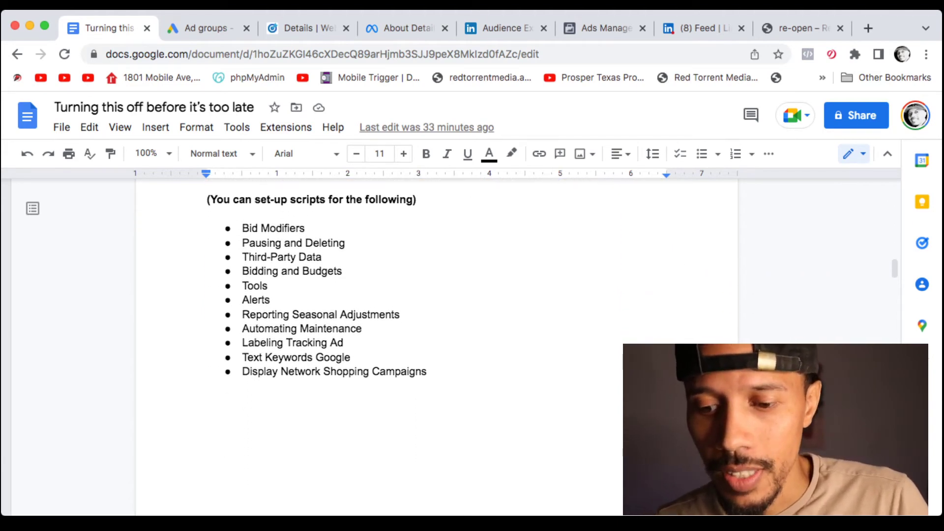
scroll(437, 345, down, 1)
scroll(438, 345, up, 2)
scroll(438, 345, down, 6)
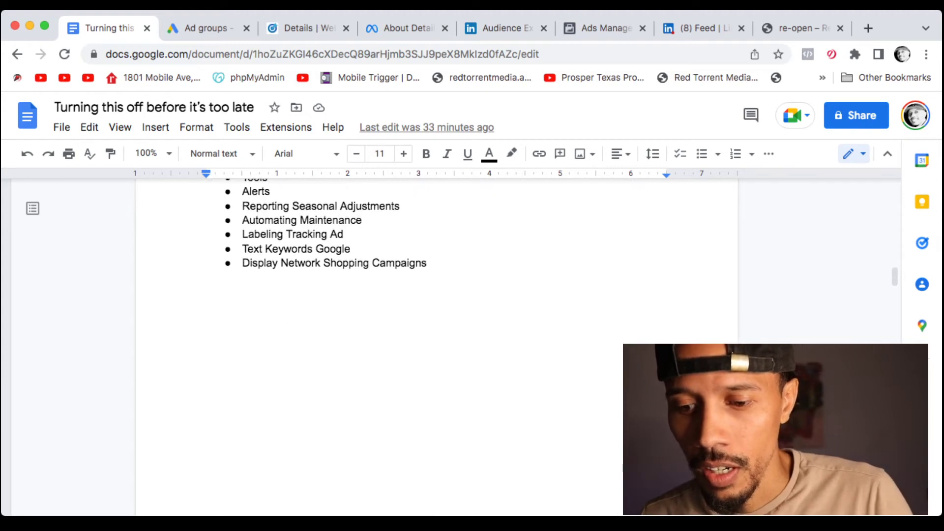
scroll(438, 345, up, 10)
scroll(438, 345, down, 11)
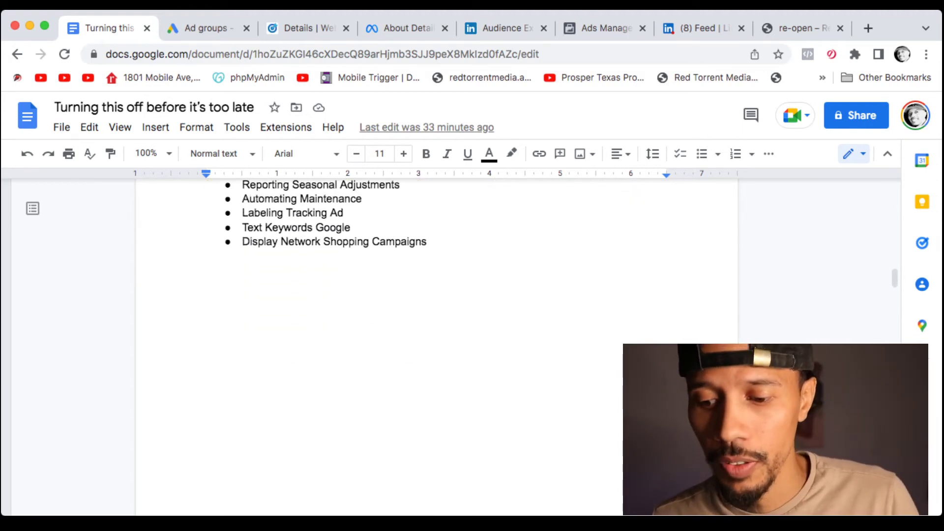
scroll(438, 345, down, 15)
scroll(438, 345, up, 2)
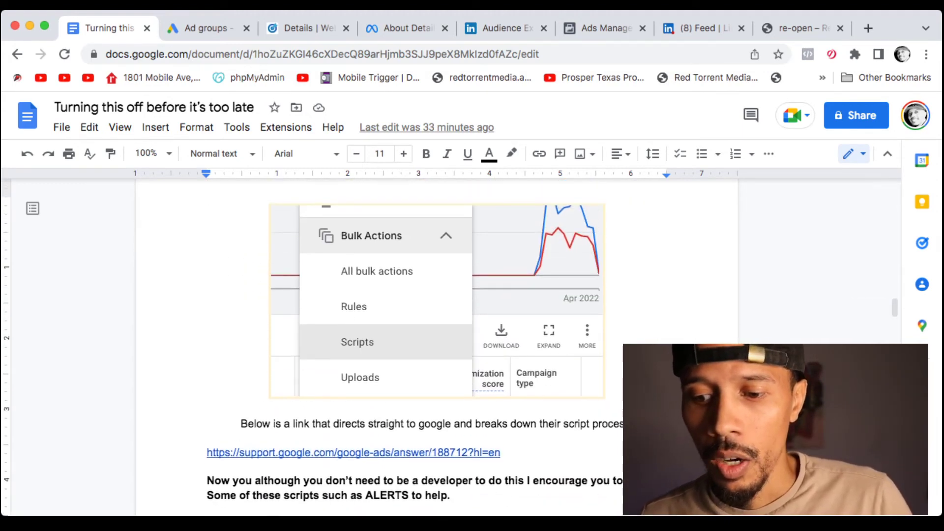
scroll(437, 344, up, 1)
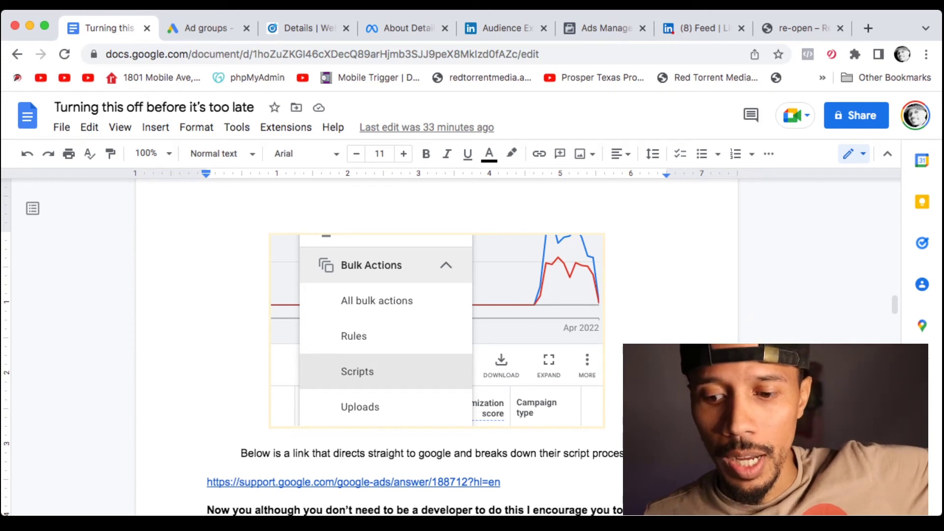
Step: Scroll down to the 'Remember that when advertising' advice on auctions and bidding up slowly
scroll(437, 344, down, 5)
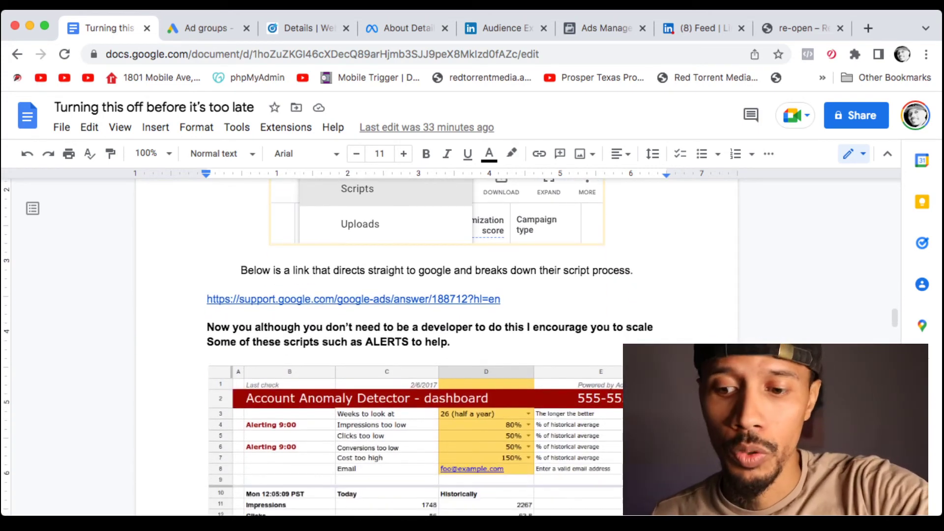
scroll(437, 344, down, 2)
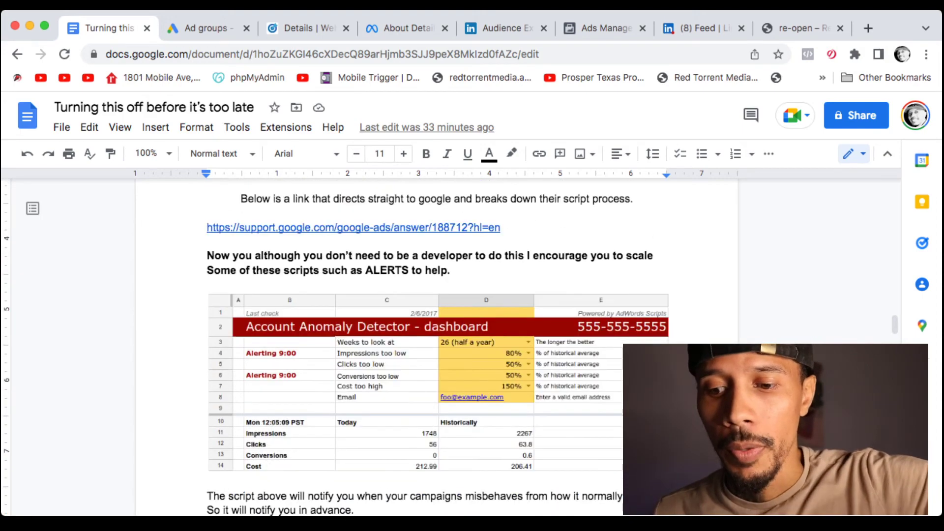
scroll(437, 344, up, 6)
scroll(437, 345, up, 10)
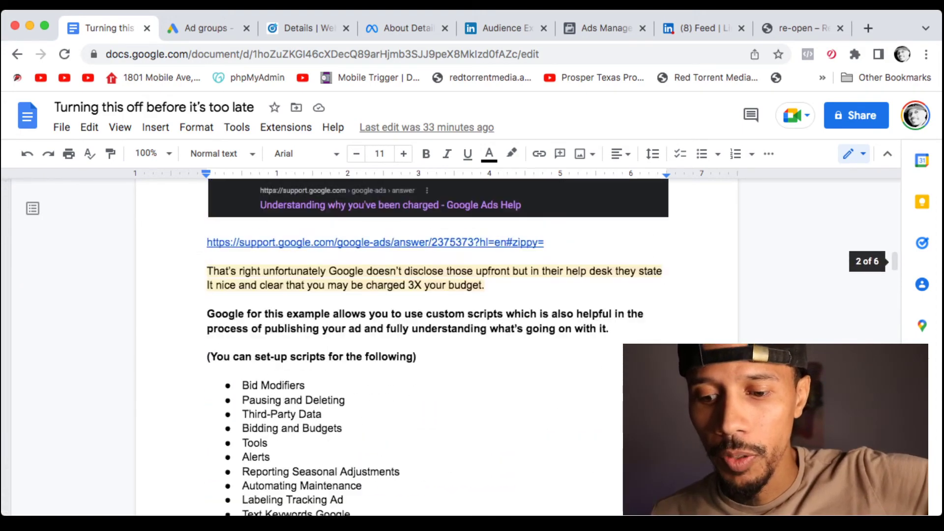
scroll(437, 345, down, 2)
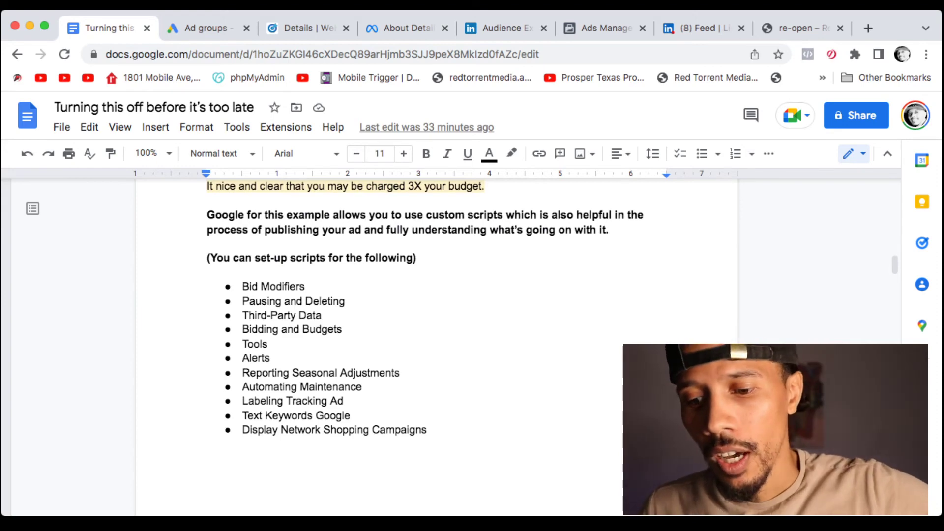
scroll(436, 344, down, 10)
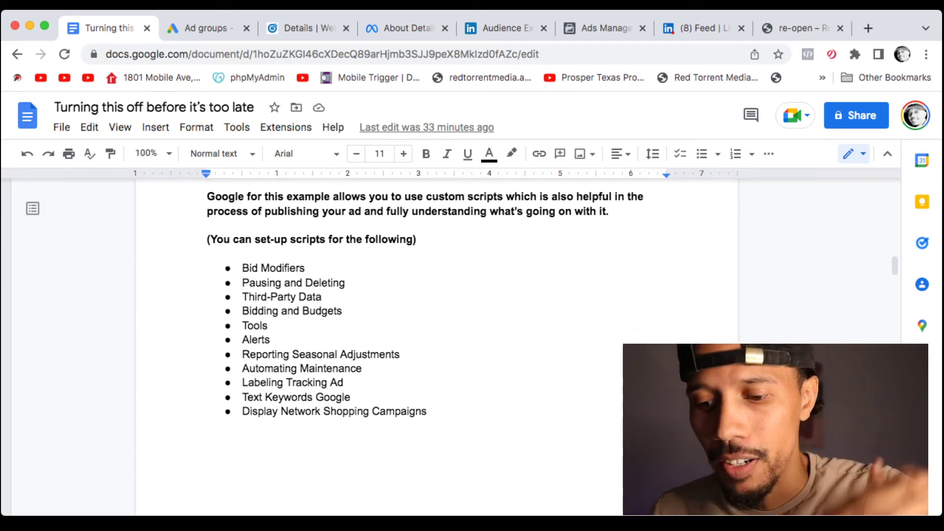
scroll(437, 344, down, 15)
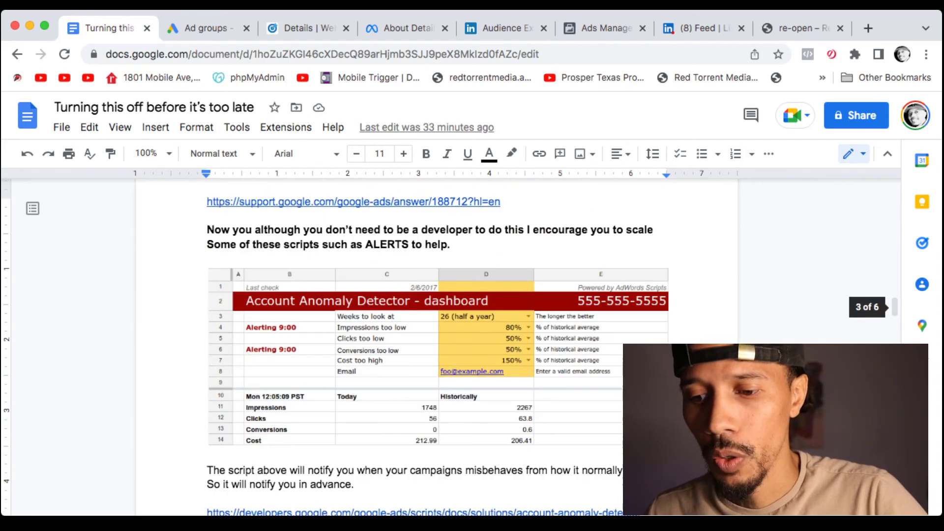
scroll(315, 266, down, 8)
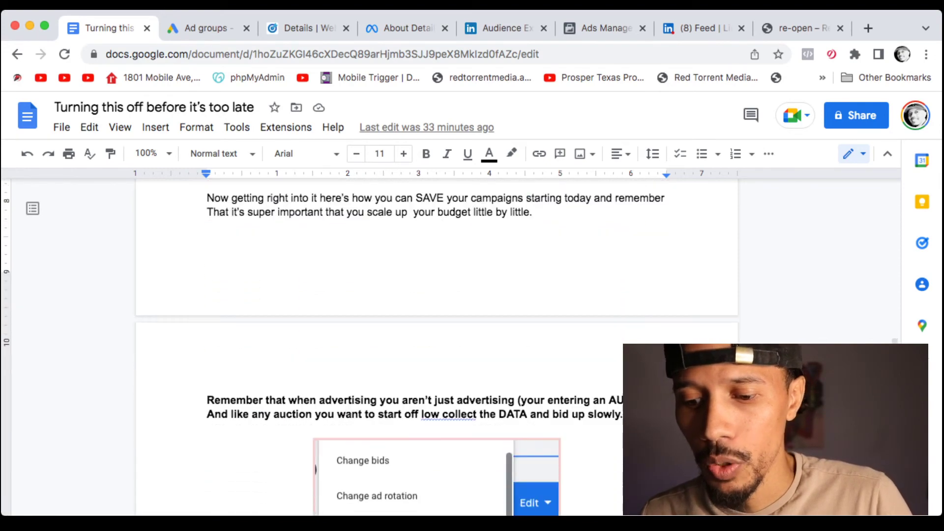
scroll(437, 344, down, 1)
scroll(437, 344, up, 3)
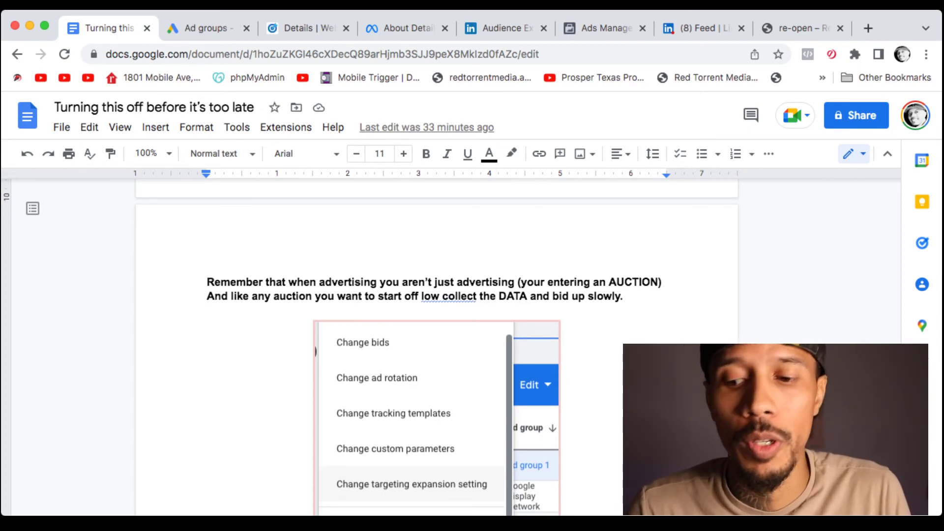
scroll(316, 352, down, 10)
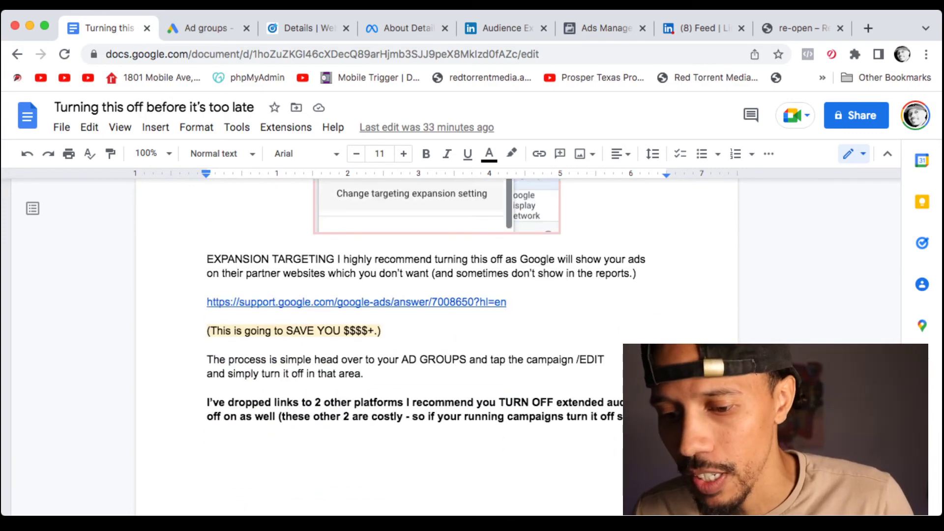
scroll(423, 295, down, 4)
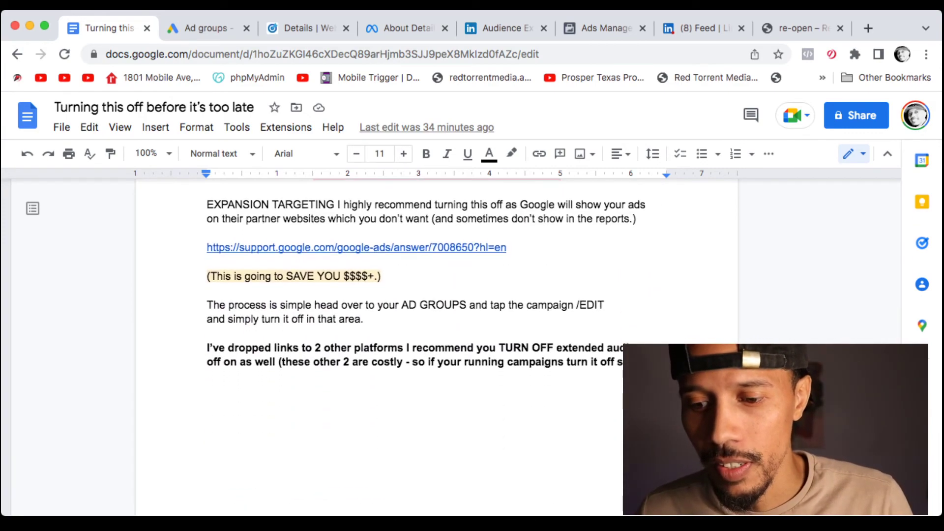
scroll(423, 295, up, 4)
scroll(475, 318, up, 5)
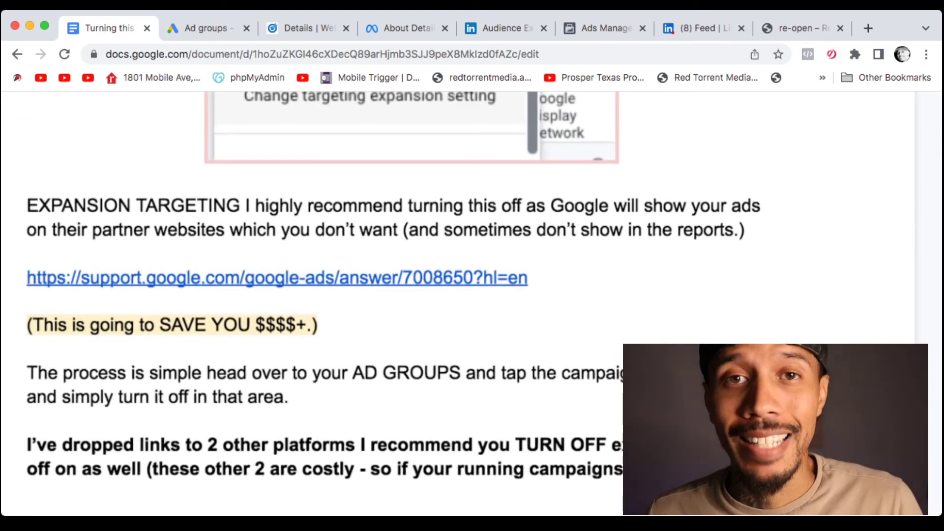
scroll(475, 319, down, 5)
scroll(423, 295, up, 2)
scroll(423, 295, down, 10)
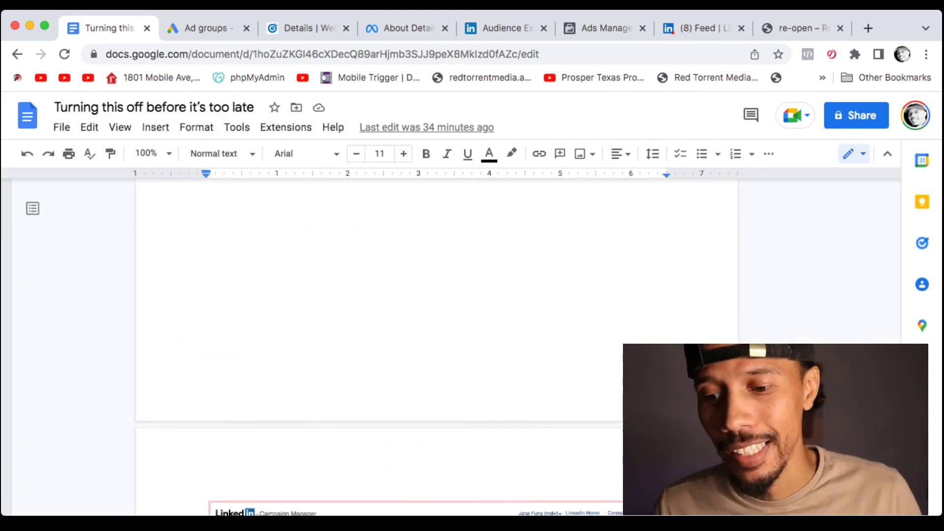
scroll(423, 345, down, 8)
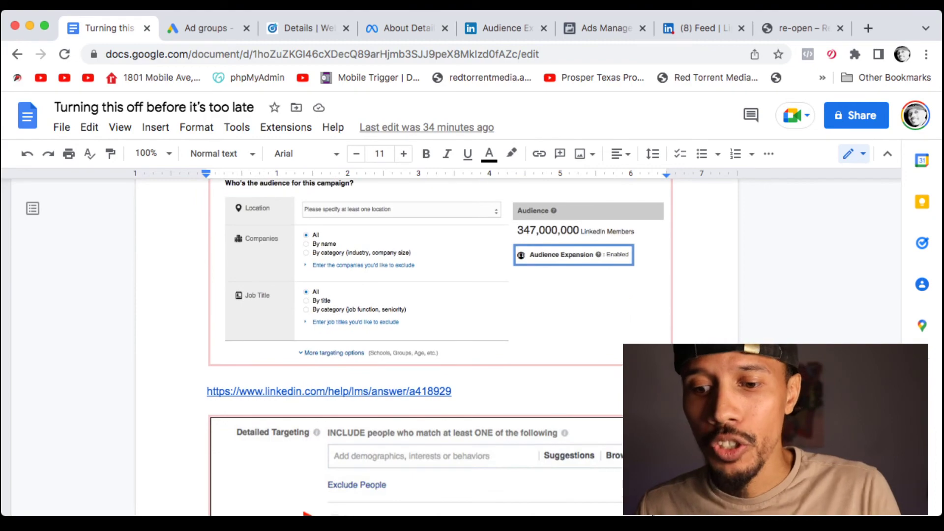
scroll(423, 344, up, 1)
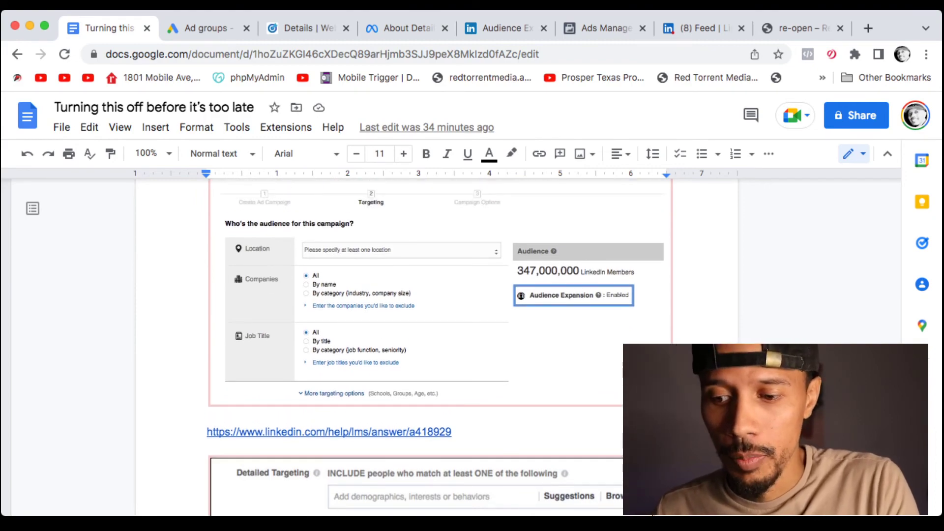
scroll(423, 345, down, 7)
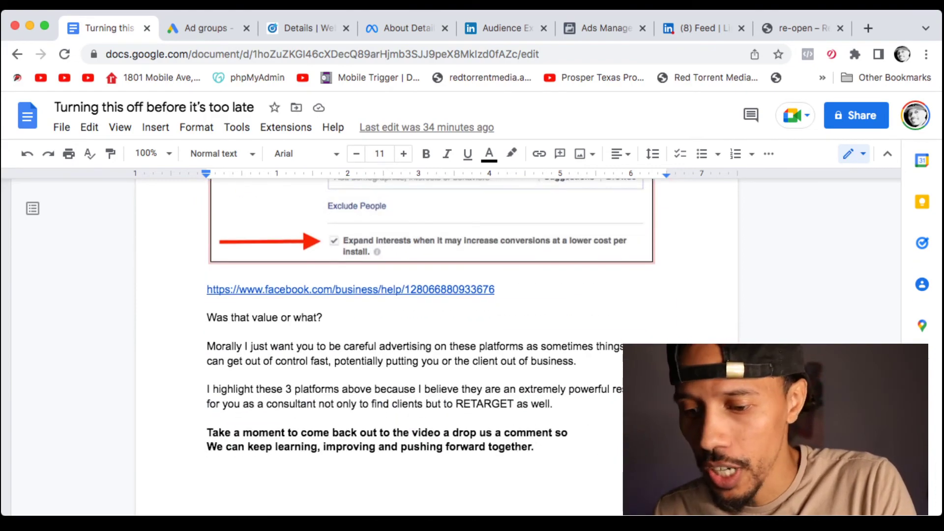
scroll(423, 345, down, 20)
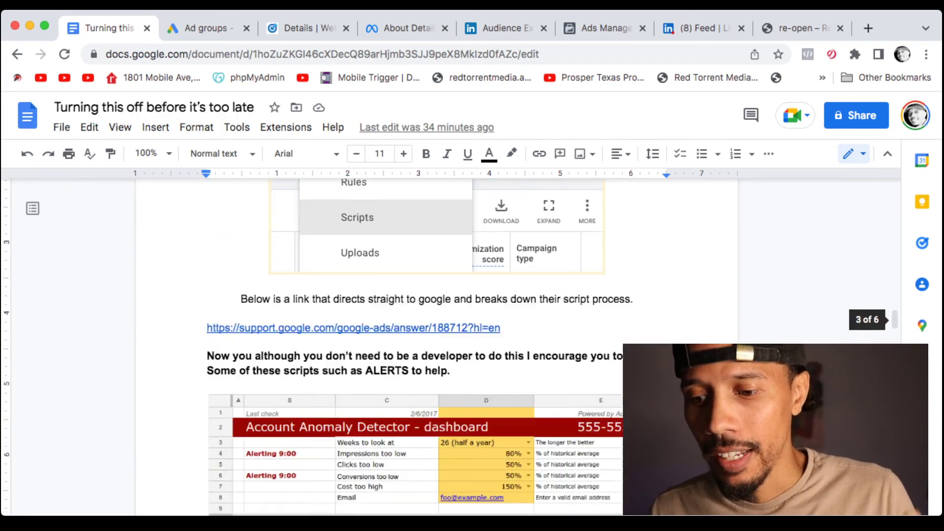
scroll(423, 345, up, 20)
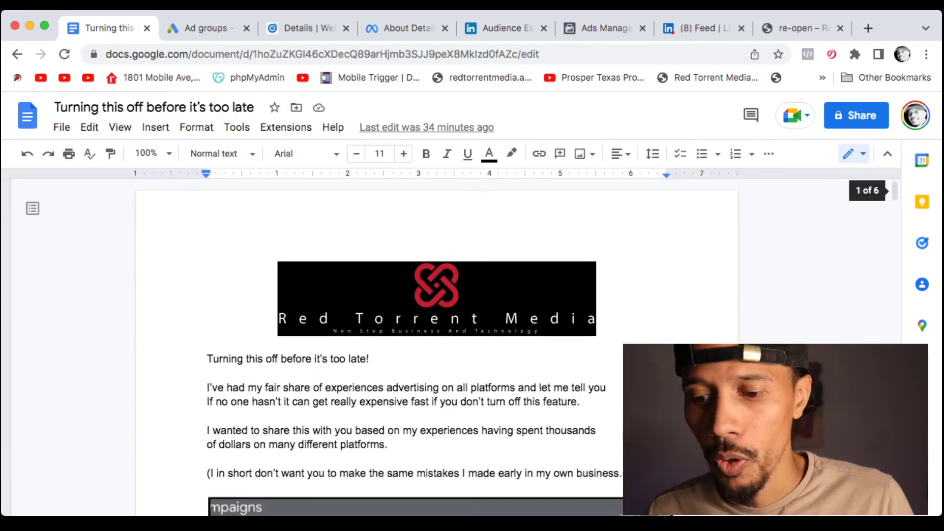
Step: Scroll slightly past the guide's introduction to the Google Ads campaigns overview screenshot
scroll(423, 344, down, 3)
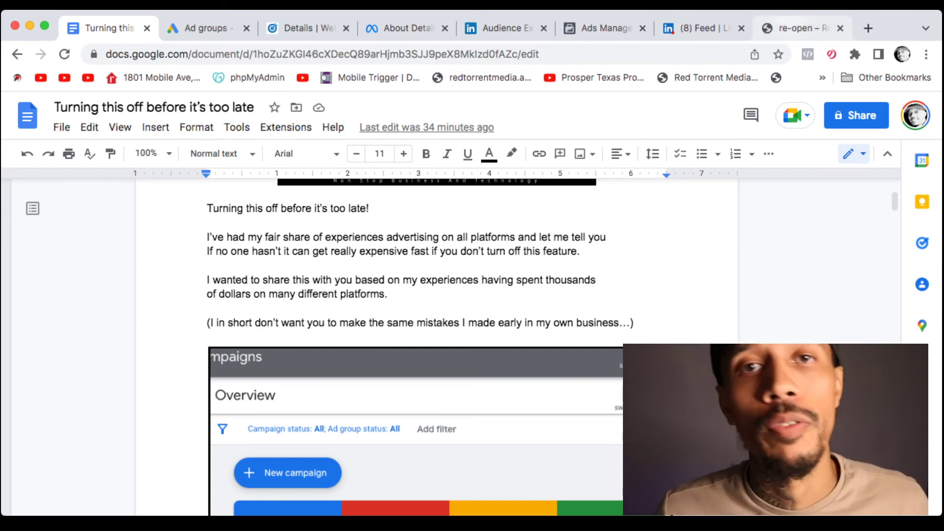
Step: Skim the Red Torrent Media re-open page's SMS Keyword and Ringless App videos, then go to the LinkedIn feed
click(799, 28)
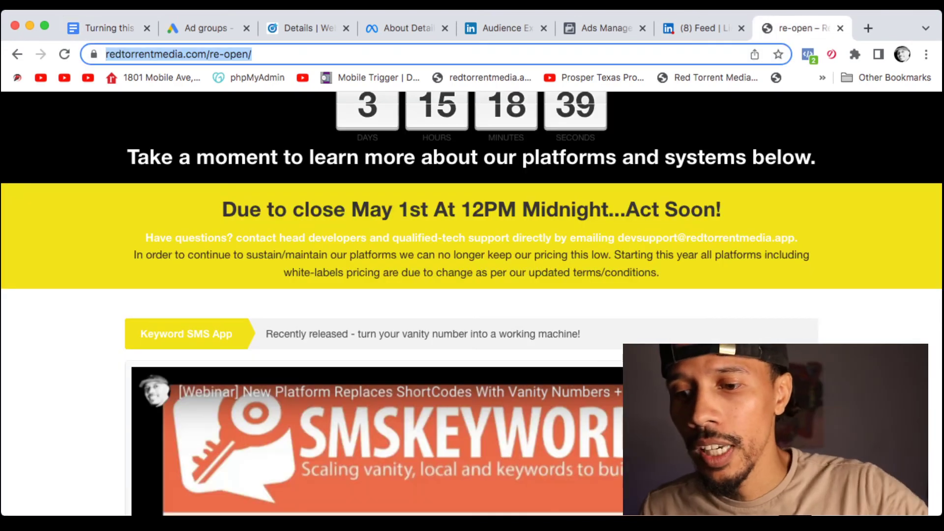
scroll(689, 253, up, 1)
scroll(688, 253, down, 8)
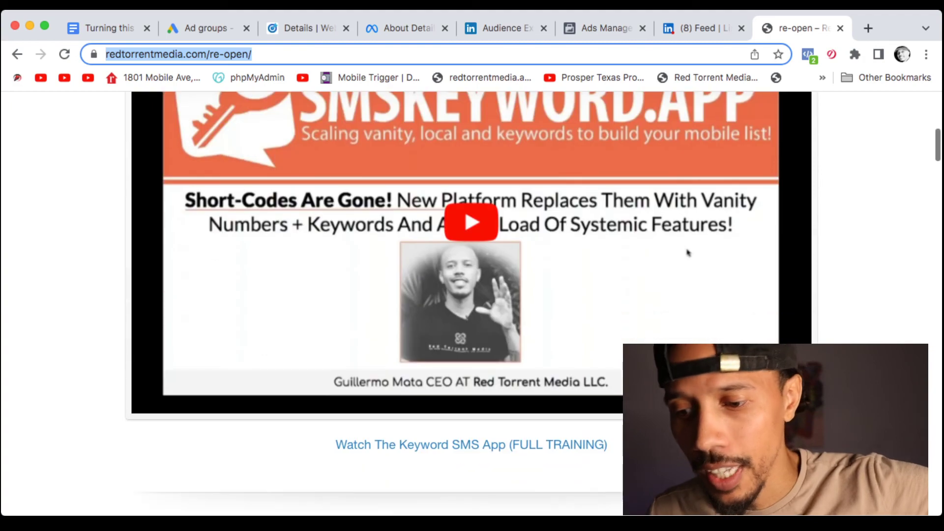
scroll(688, 252, down, 5)
scroll(688, 252, up, 9)
scroll(688, 253, down, 10)
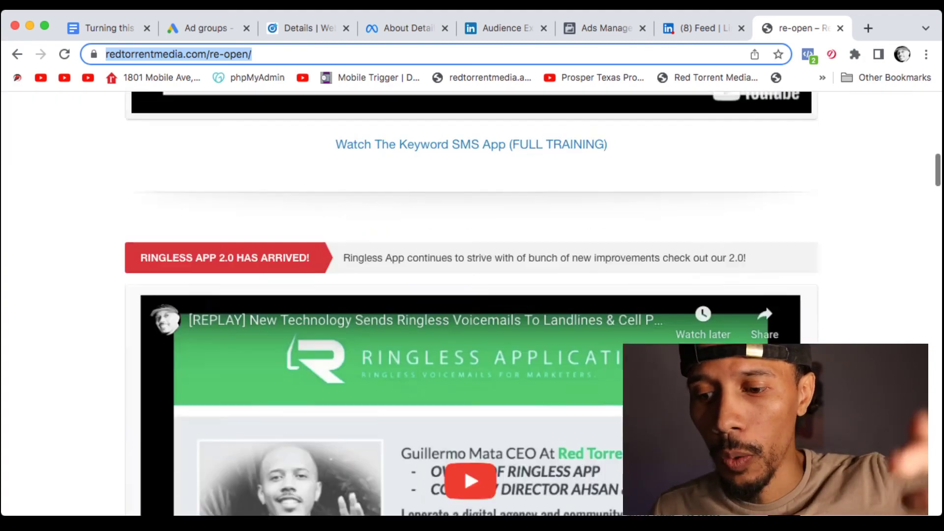
scroll(688, 252, down, 4)
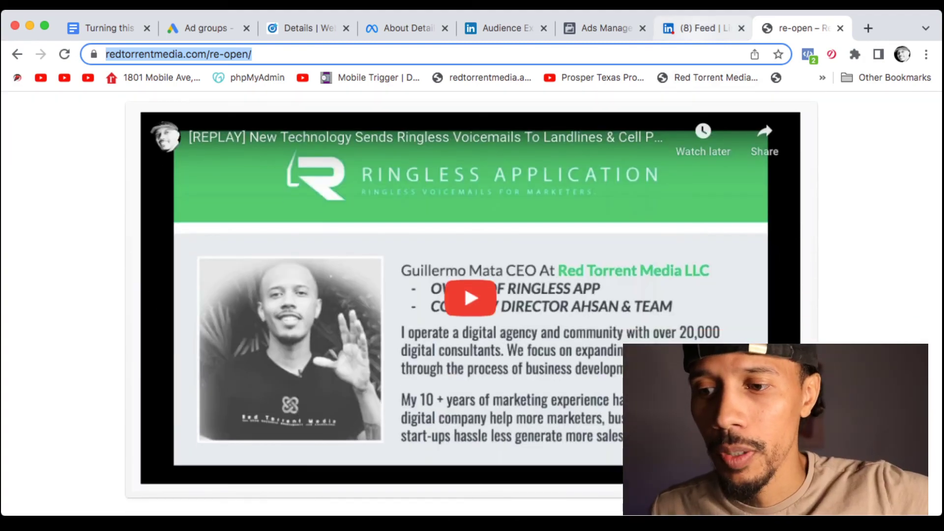
click(699, 28)
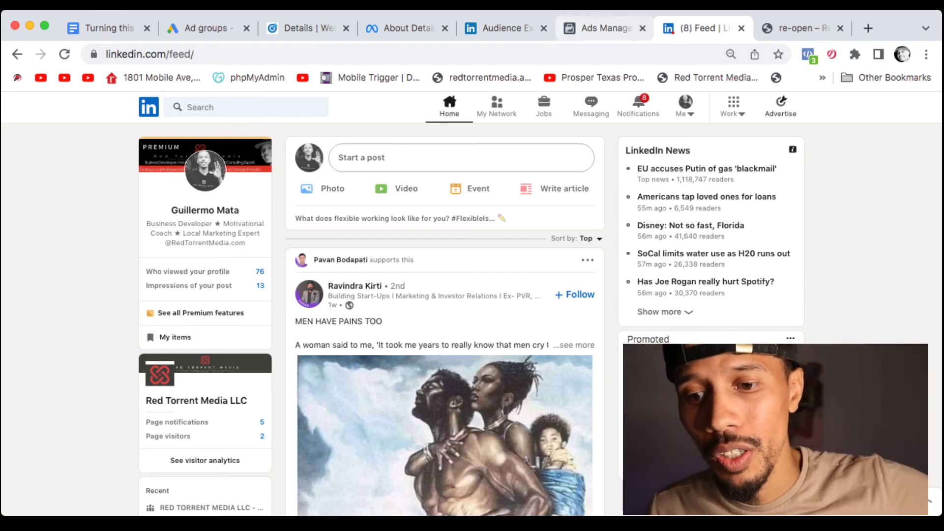
Step: Compare the Google Ads ad group targeting expansion options with LinkedIn's campaign audience settings
click(207, 29)
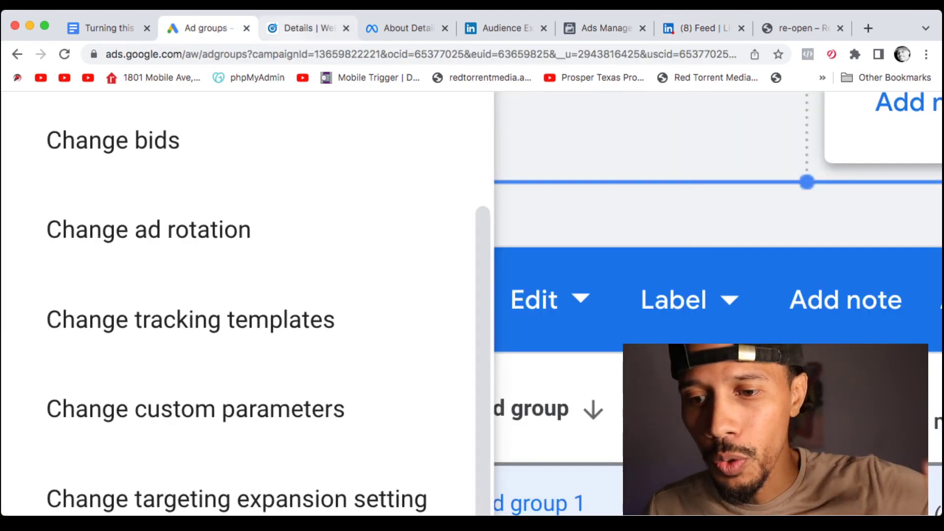
key(ctrl+Tab)
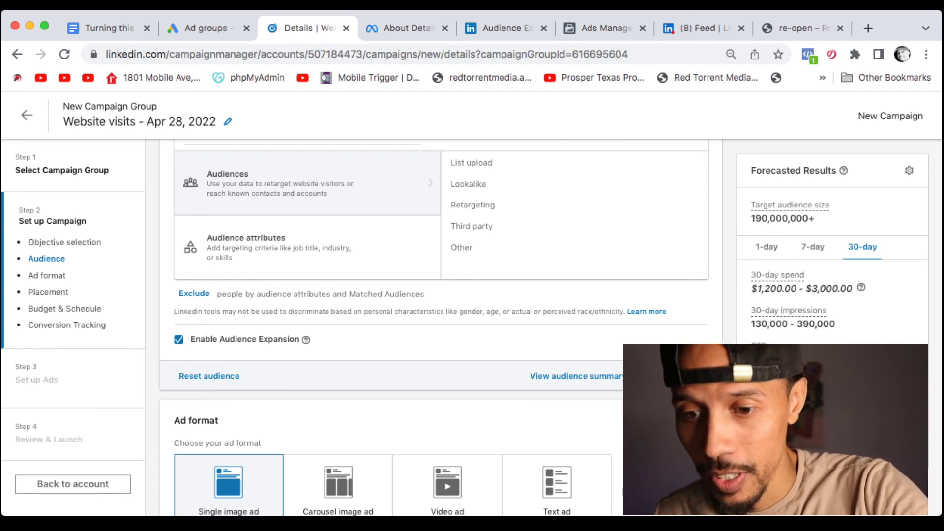
key(ctrl+shift+Tab)
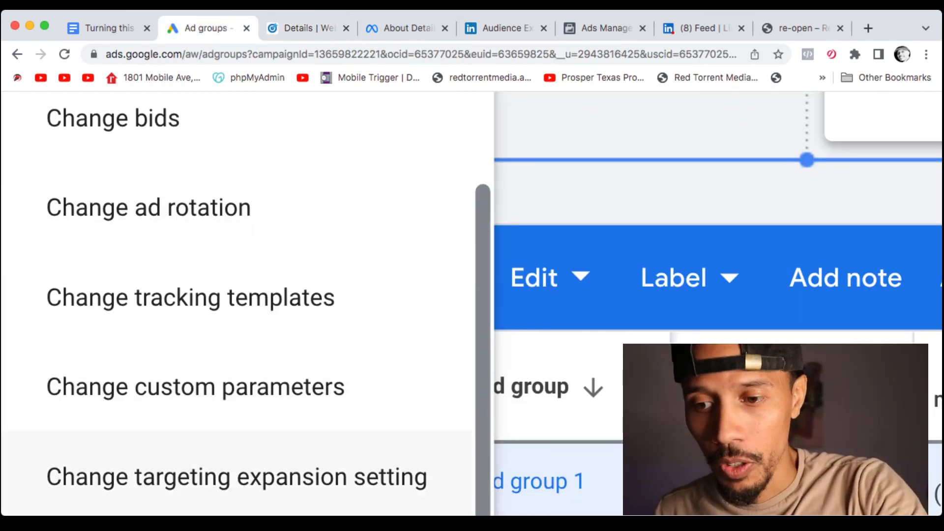
scroll(236, 305, up, 1)
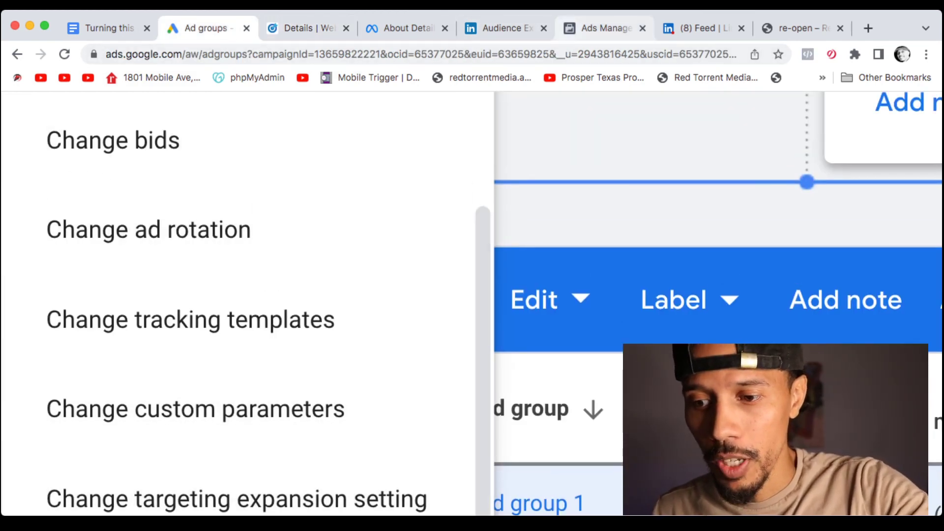
Step: Review the Facebook ad set placement settings and LinkedIn Audience Expansion help, then return to the guide
key(ctrl+6)
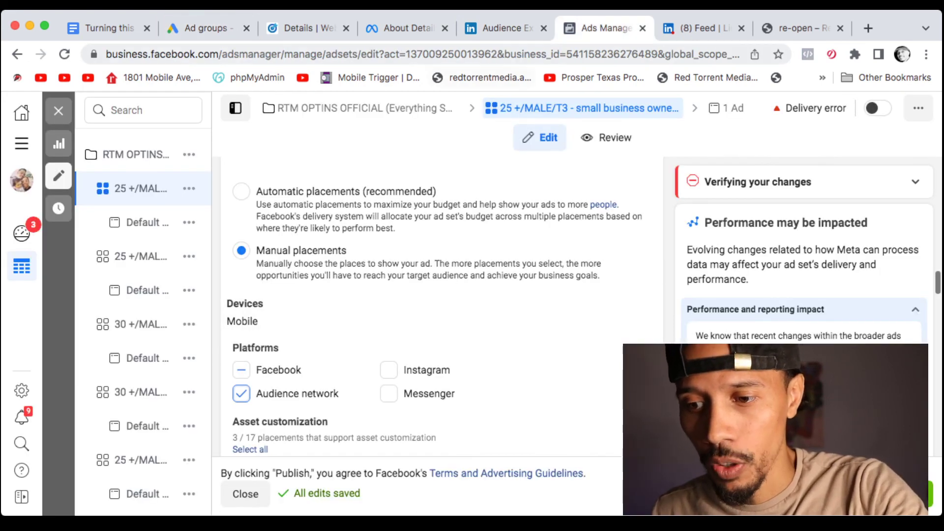
key(ctrl+shift+Tab)
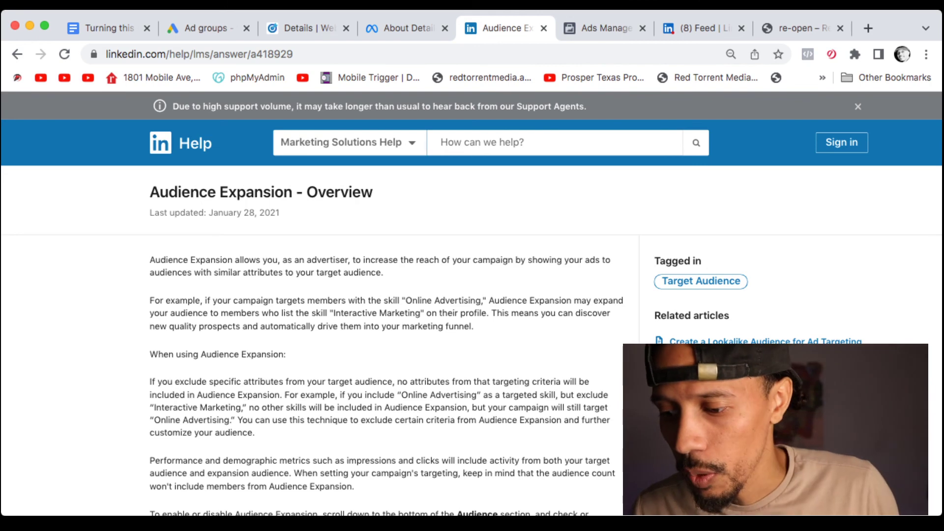
key(super+Tab)
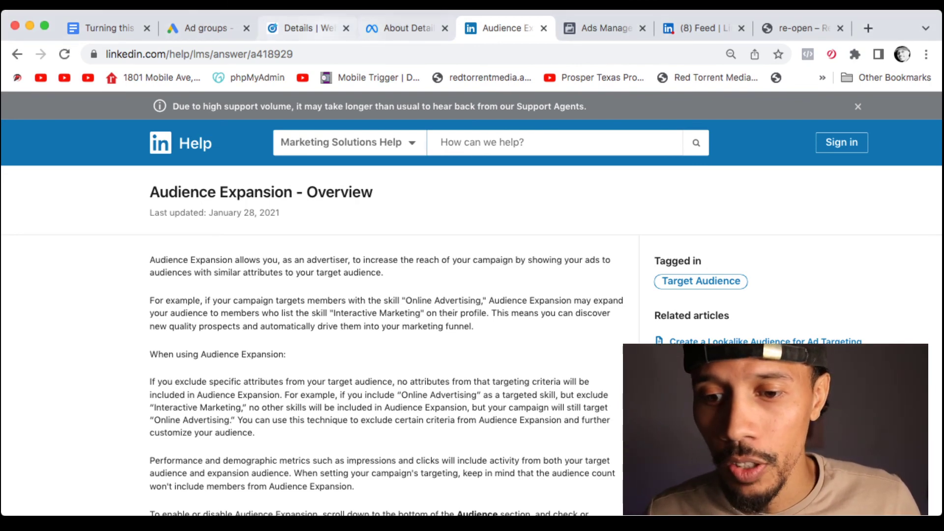
key(super+1)
scroll(437, 345, down, 20)
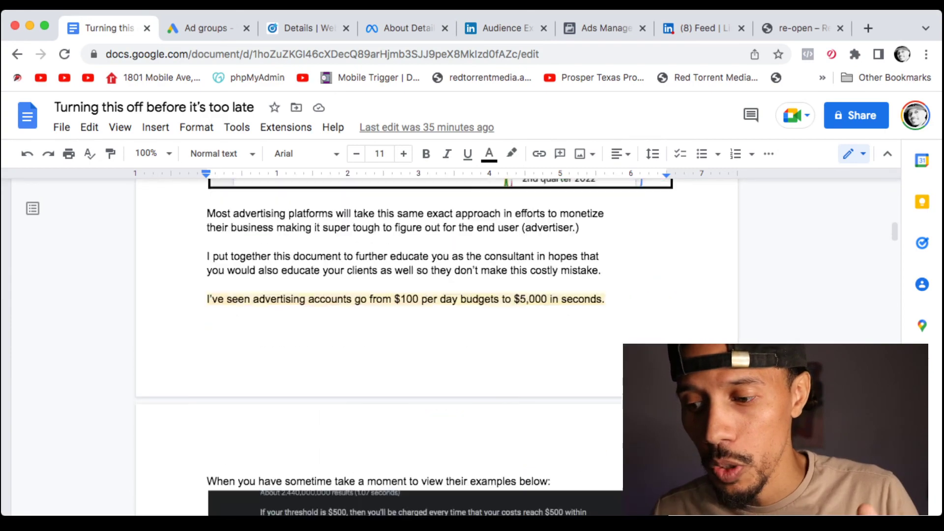
scroll(437, 295, down, 4)
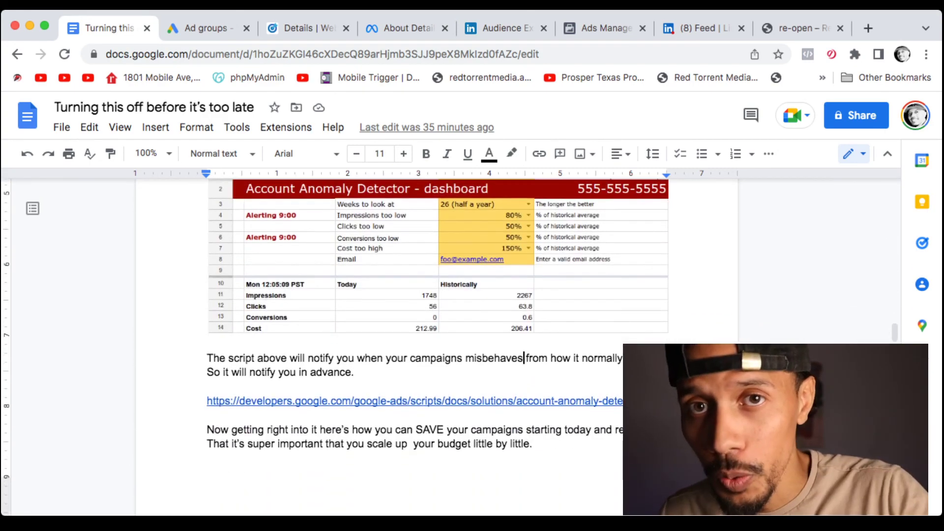
scroll(437, 295, up, 1)
scroll(437, 295, up, 1)
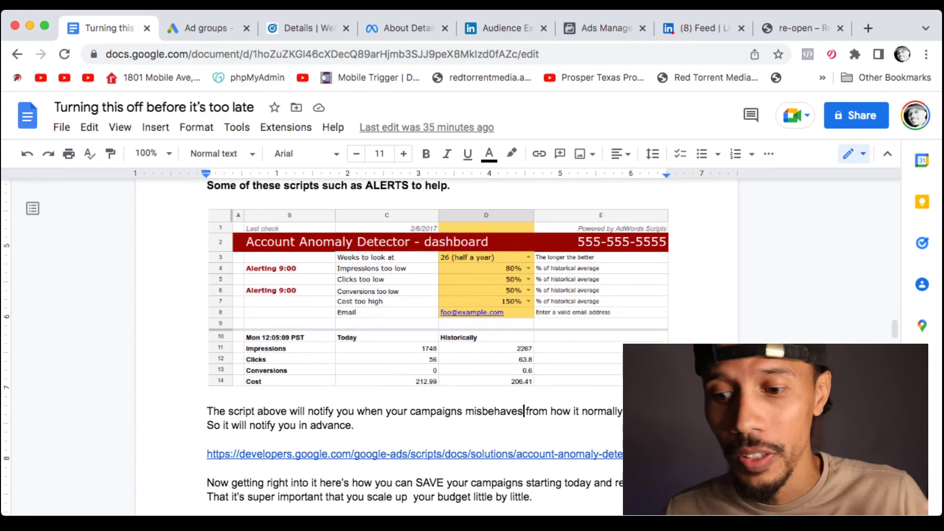
scroll(437, 295, down, 3)
scroll(437, 295, up, 6)
scroll(437, 320, up, 15)
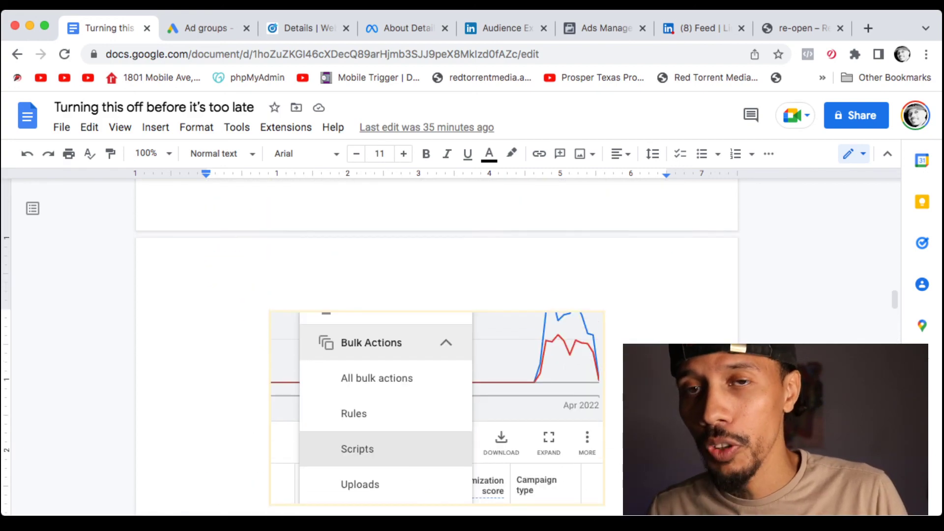
scroll(437, 320, up, 15)
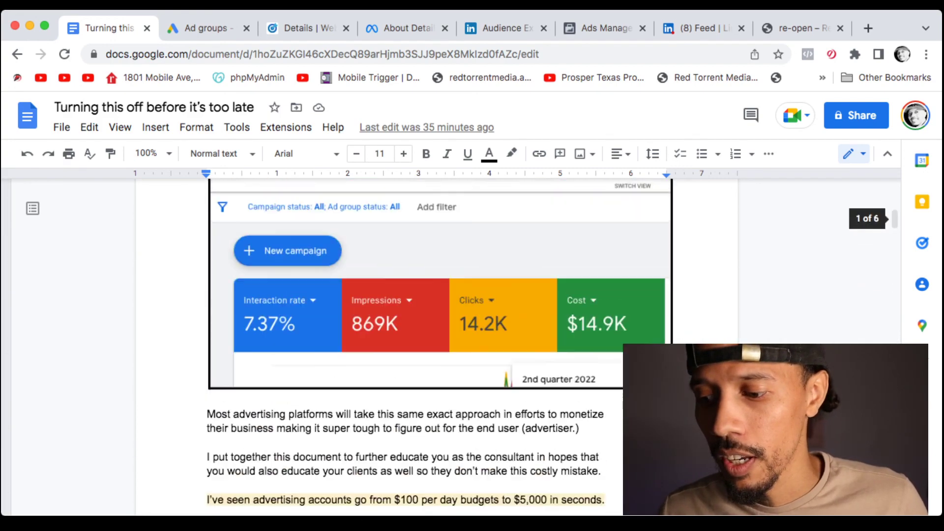